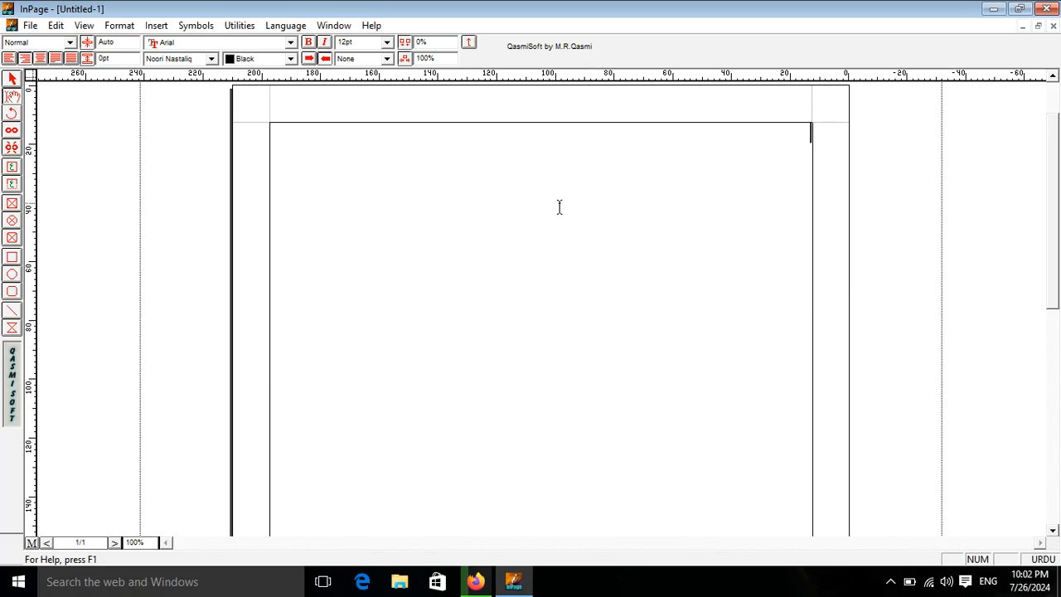
# - Insert the star symbol at the start of the page and type پاکستان after it
pyautogui.click(196, 25)
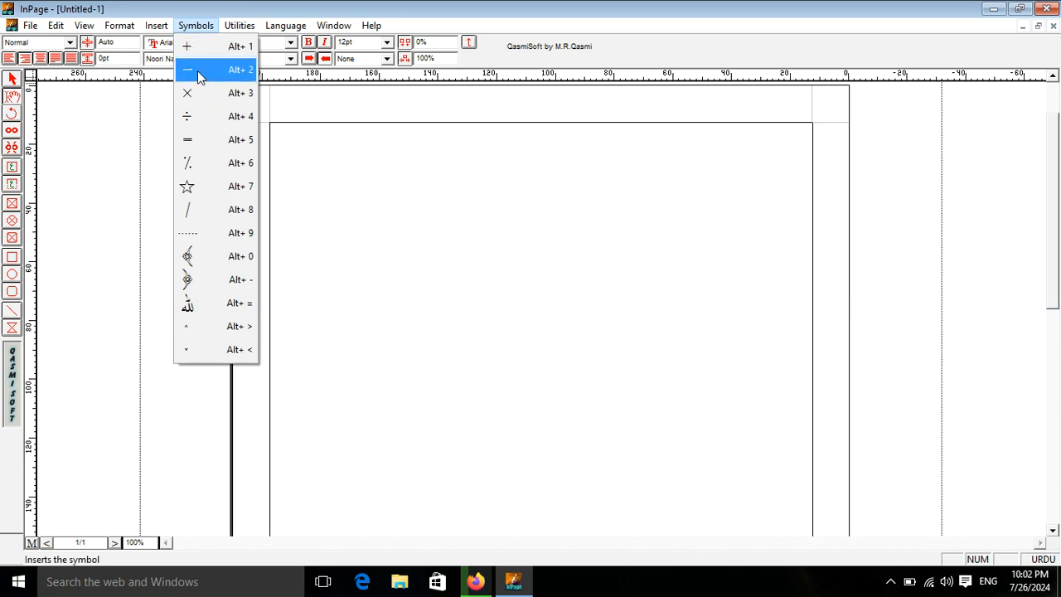
pyautogui.click(201, 189)
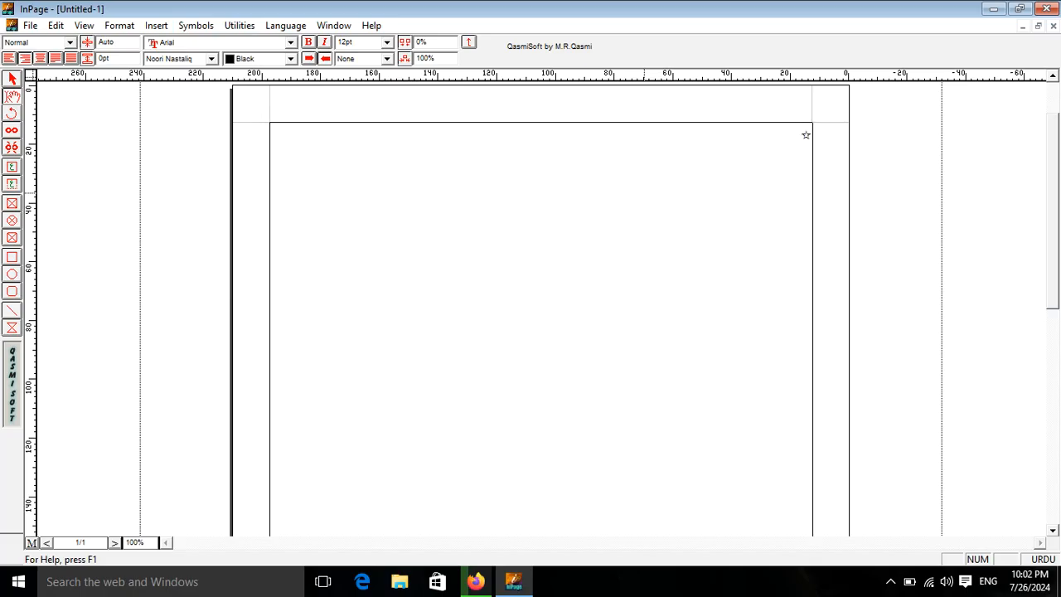
pyautogui.write('پاکستان')
# - Set the star and the word پاکستان to a 72 pt character size
pyautogui.moveTo(741, 138); pyautogui.dragTo(886, 146)
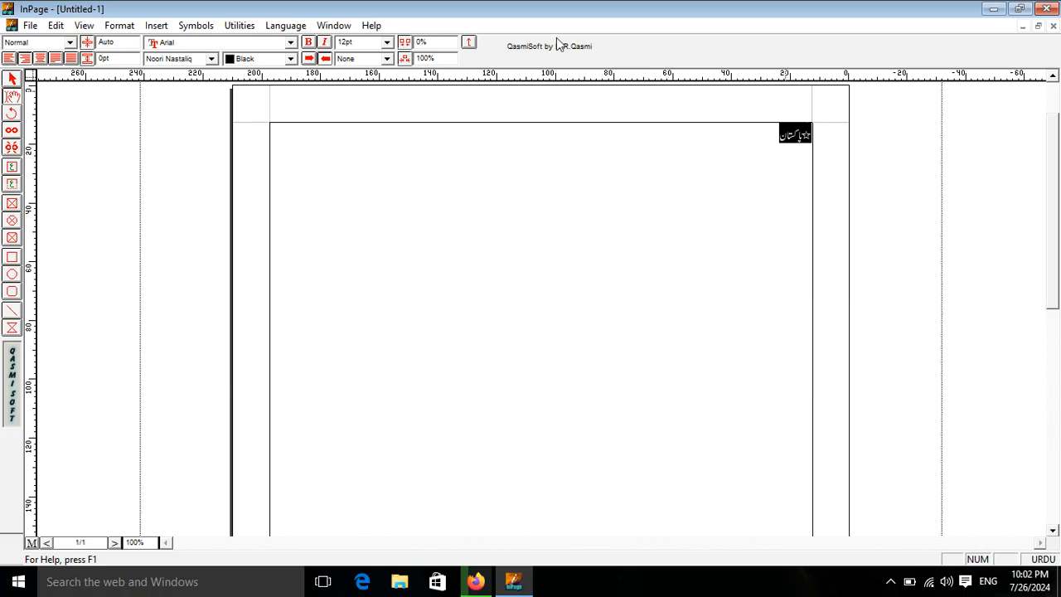
pyautogui.click(386, 42)
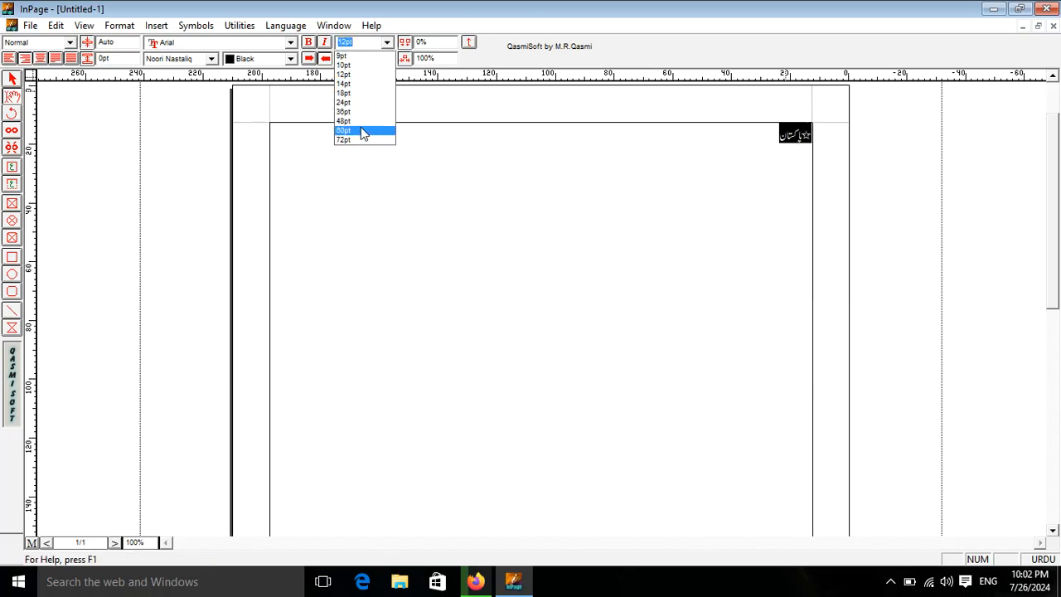
pyautogui.click(375, 142)
pyautogui.click(609, 199)
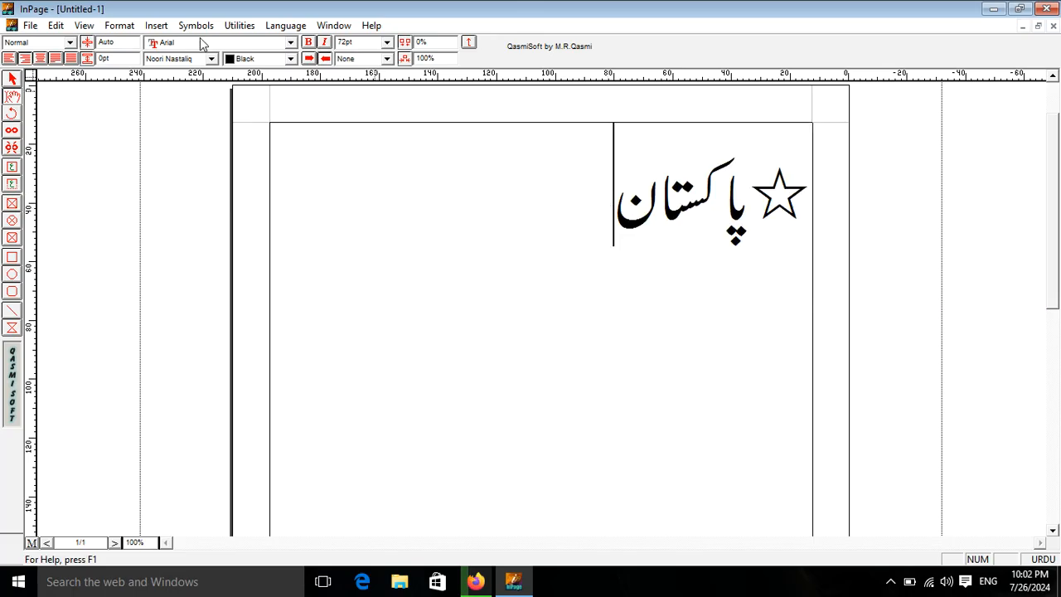
# - Enclose پاکستان in the two floral bracket symbols, replacing the star in front of the word
pyautogui.click(195, 25)
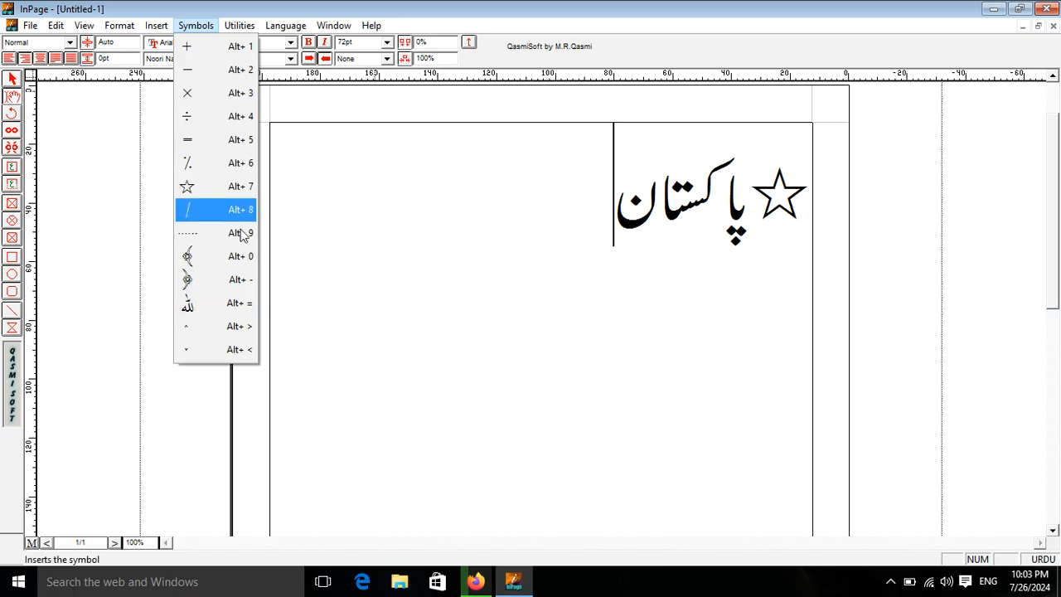
pyautogui.click(194, 256)
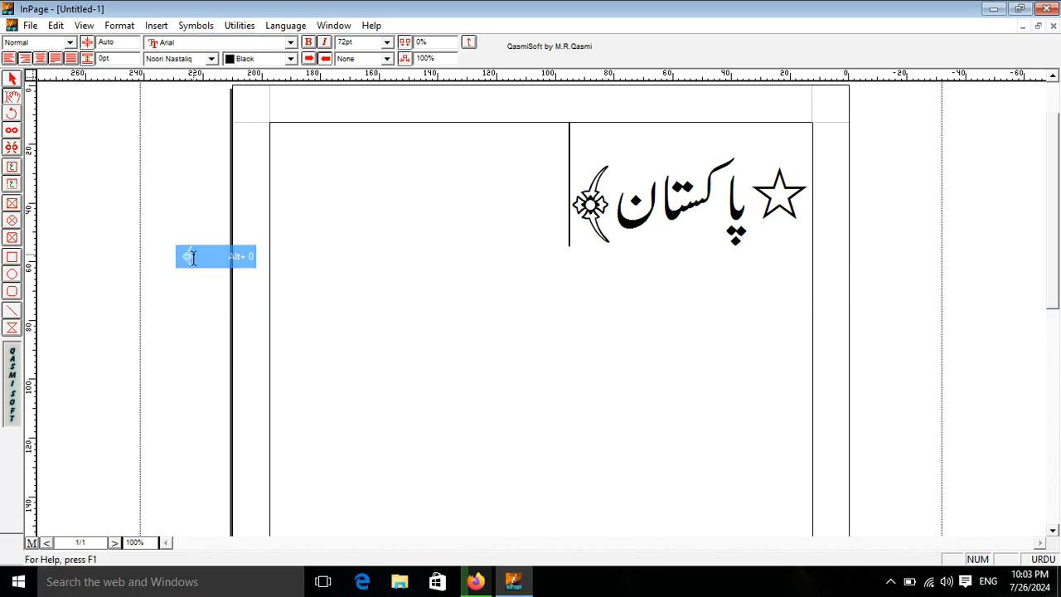
pyautogui.moveTo(765, 184); pyautogui.dragTo(822, 194)
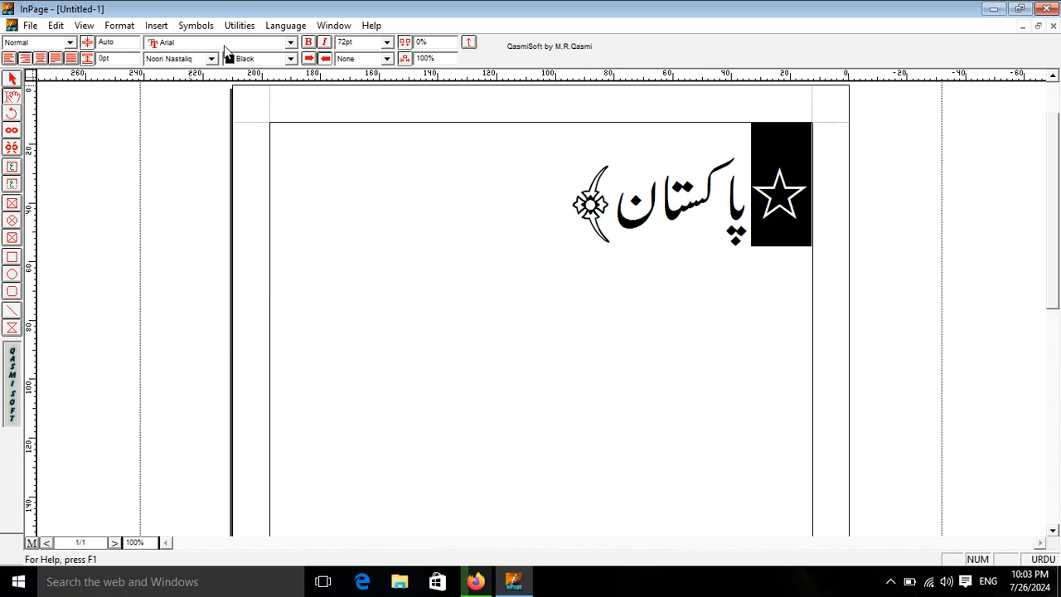
pyautogui.click(195, 26)
pyautogui.click(221, 286)
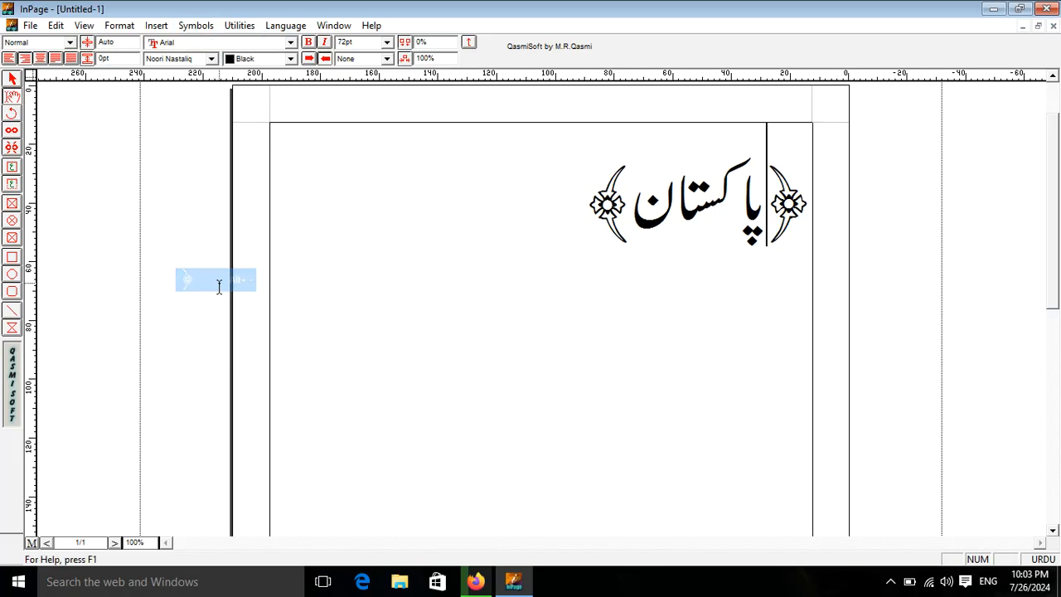
# - Delete the word پاکستان together with its floral brackets
pyautogui.click(195, 25)
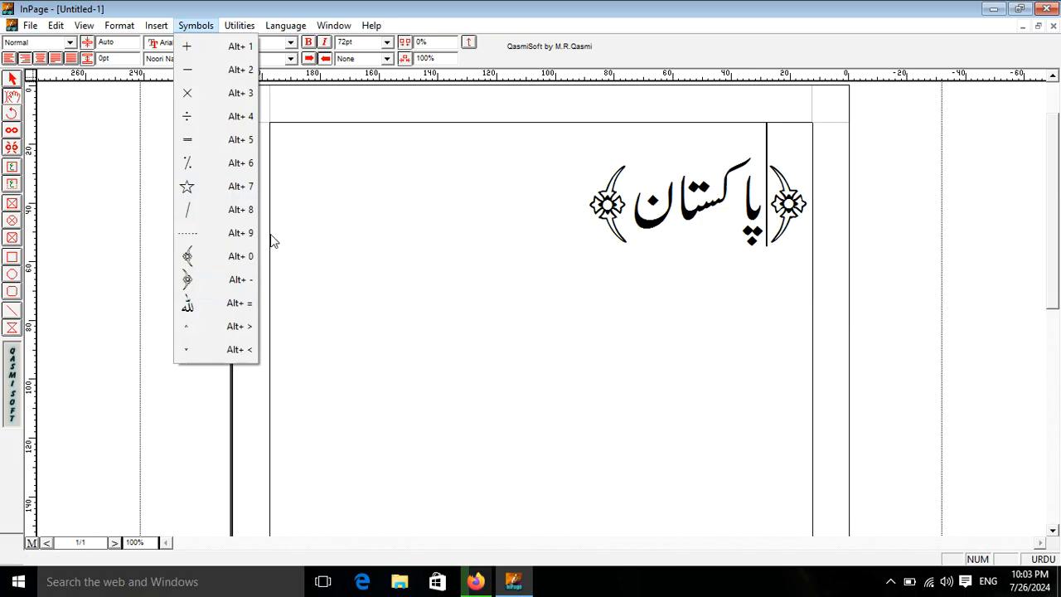
pyautogui.moveTo(588, 170); pyautogui.dragTo(878, 184)
pyautogui.press('Delete')
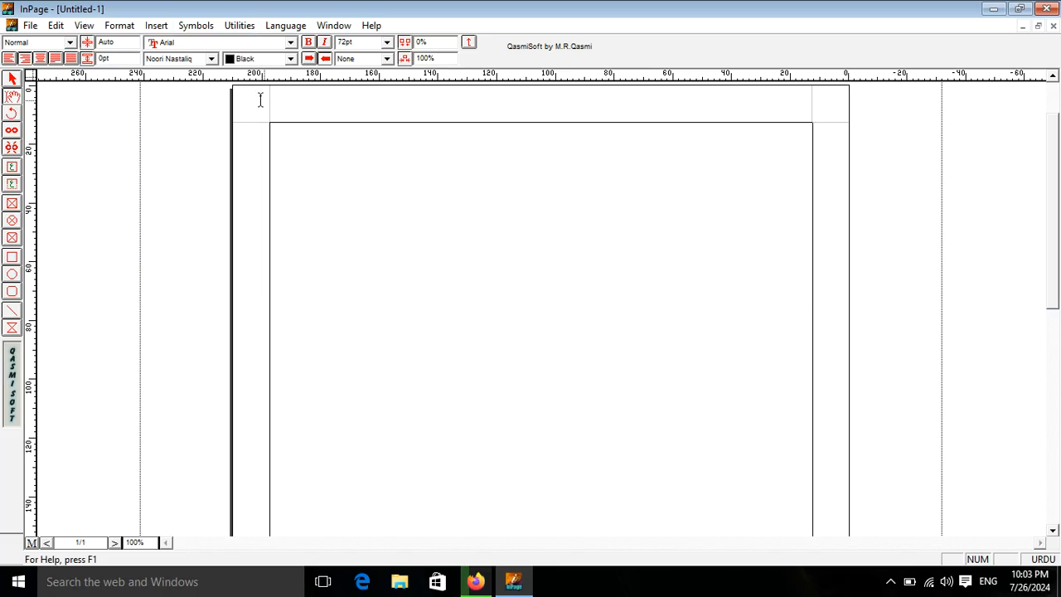
# - Set the Urdu font to Zakharif and insert the Bismillah calligraphy glyph on the page
pyautogui.click(211, 59)
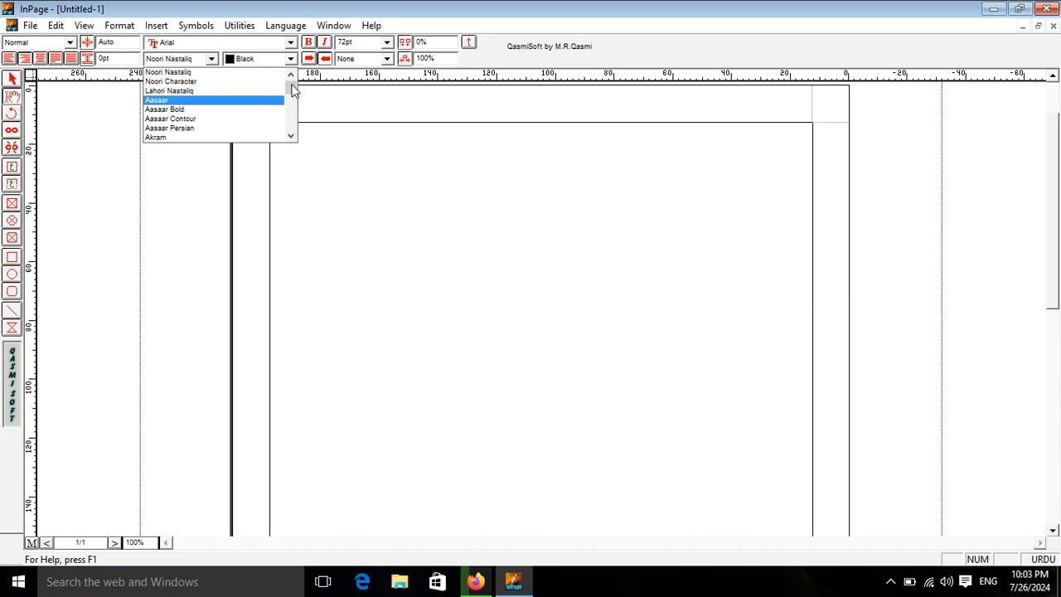
pyautogui.moveTo(292, 88); pyautogui.dragTo(294, 136)
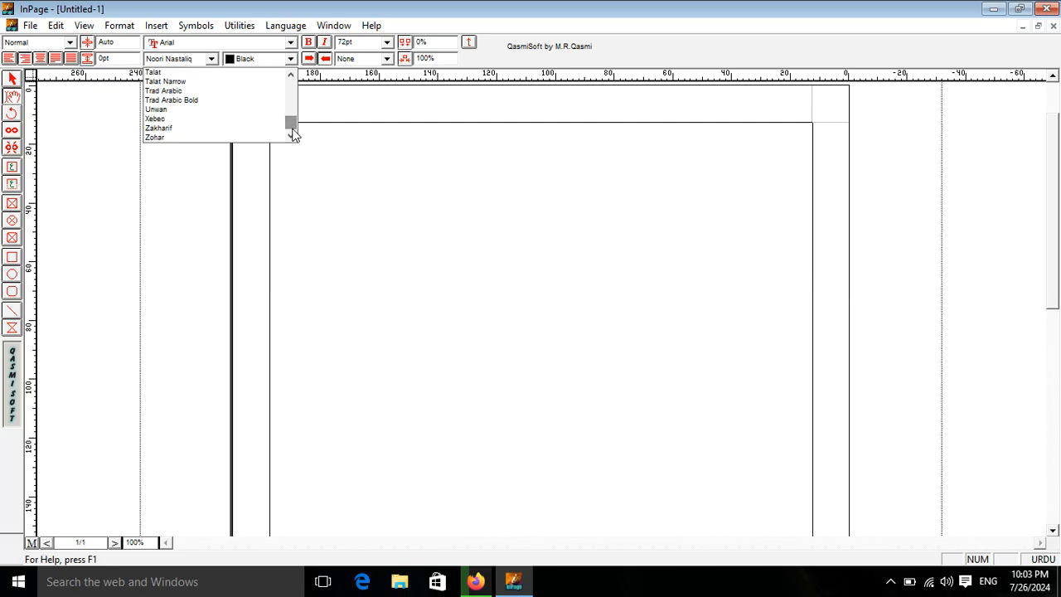
pyautogui.click(153, 130)
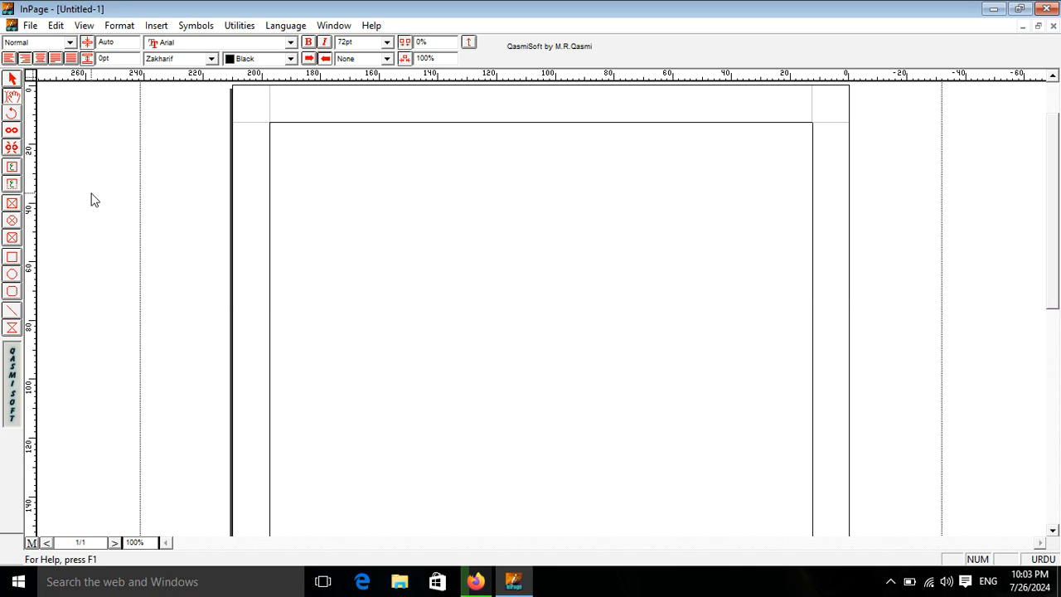
pyautogui.write('a')
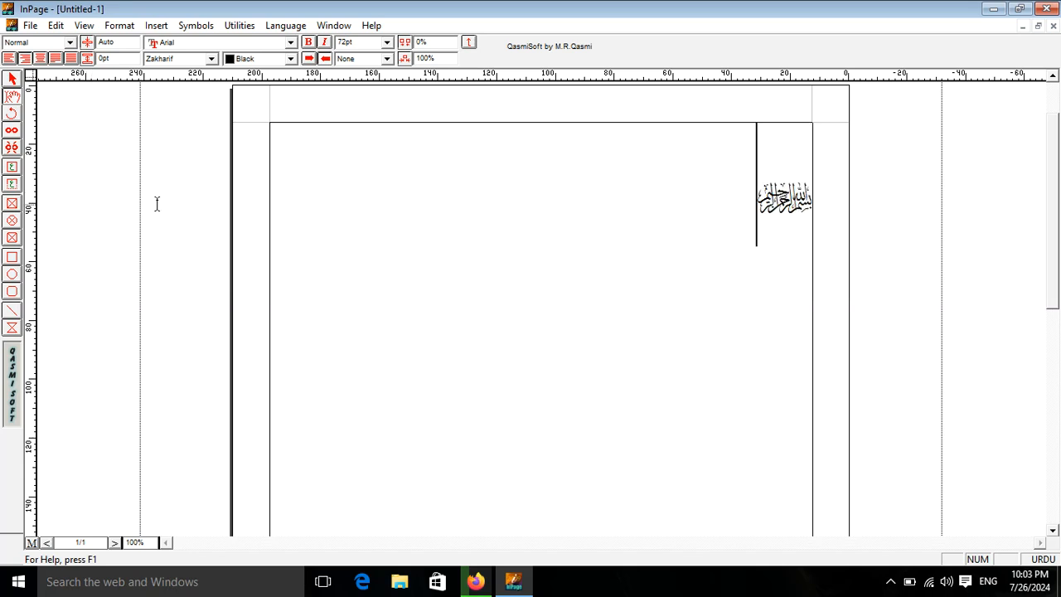
# - Enlarge the Bismillah calligraphy to a character size of 200 pt
pyautogui.moveTo(718, 210); pyautogui.dragTo(857, 211)
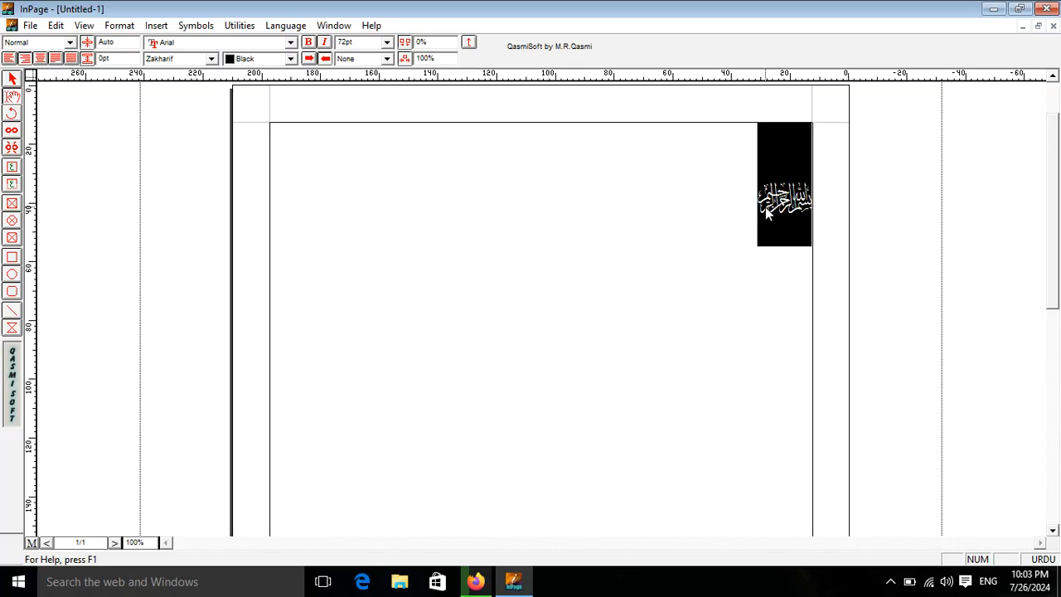
pyautogui.click(355, 42)
pyautogui.write('200')
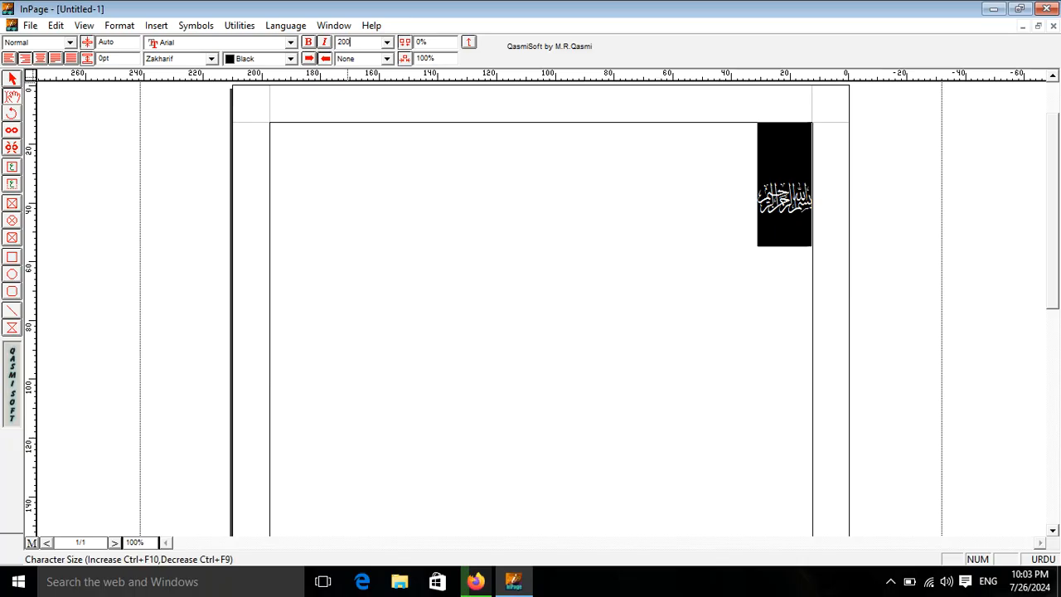
pyautogui.press('Return')
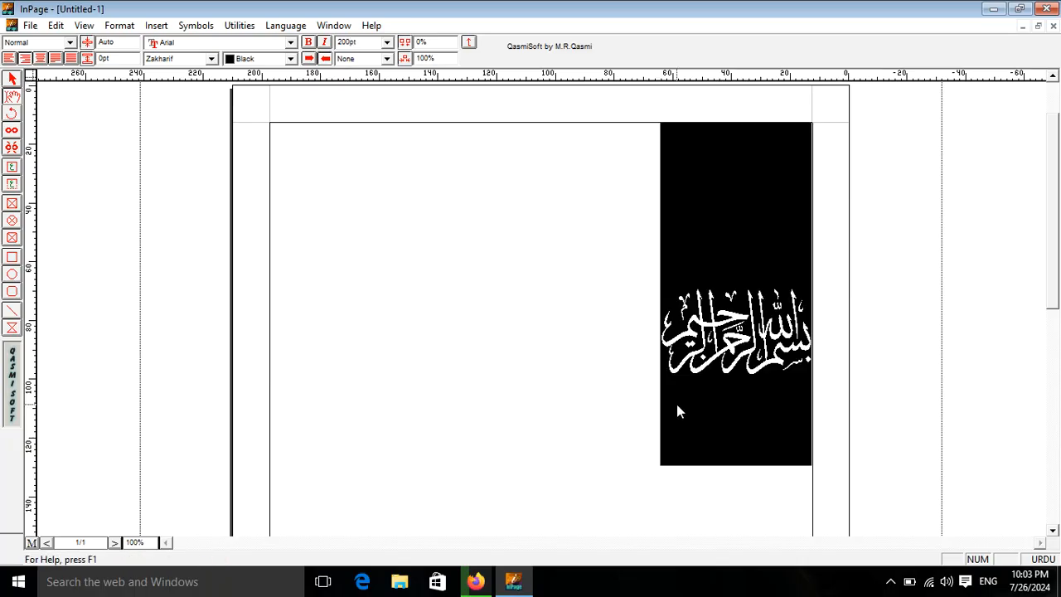
# - Add the ﷺ, جل جلاله and الله أكبر calligraphy glyphs after the Bismillah, separated by spaces
pyautogui.click(648, 376)
pyautogui.write('ﷺ')
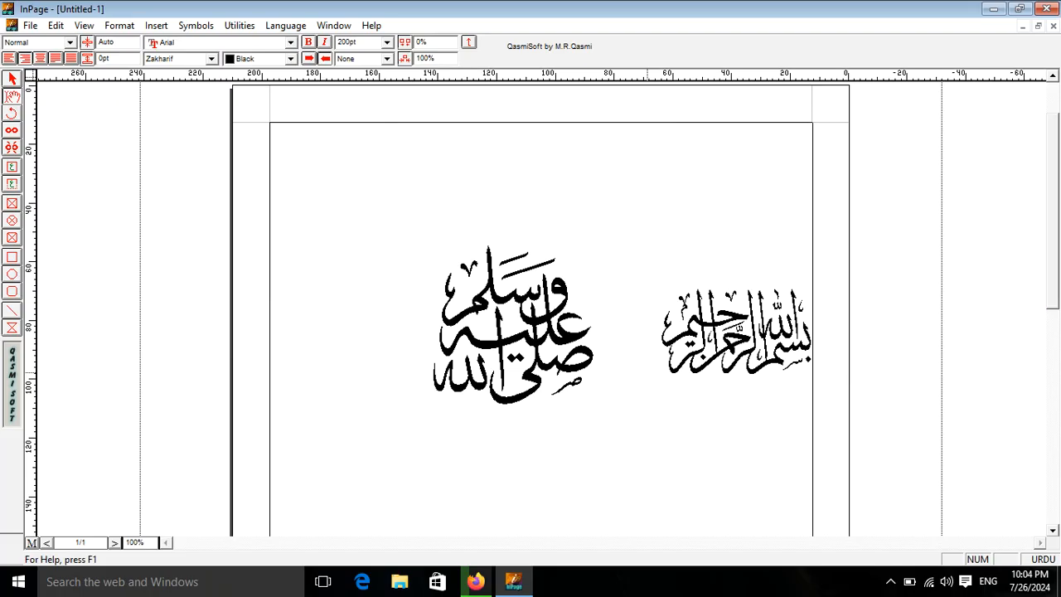
pyautogui.write(' ﷻ')
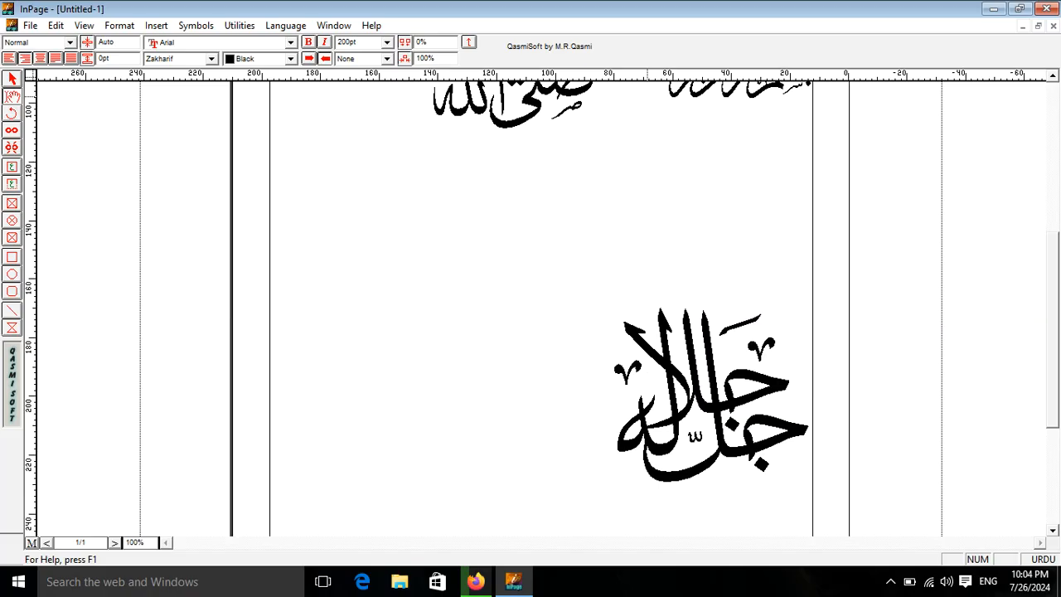
pyautogui.write(' الله أكبر ')
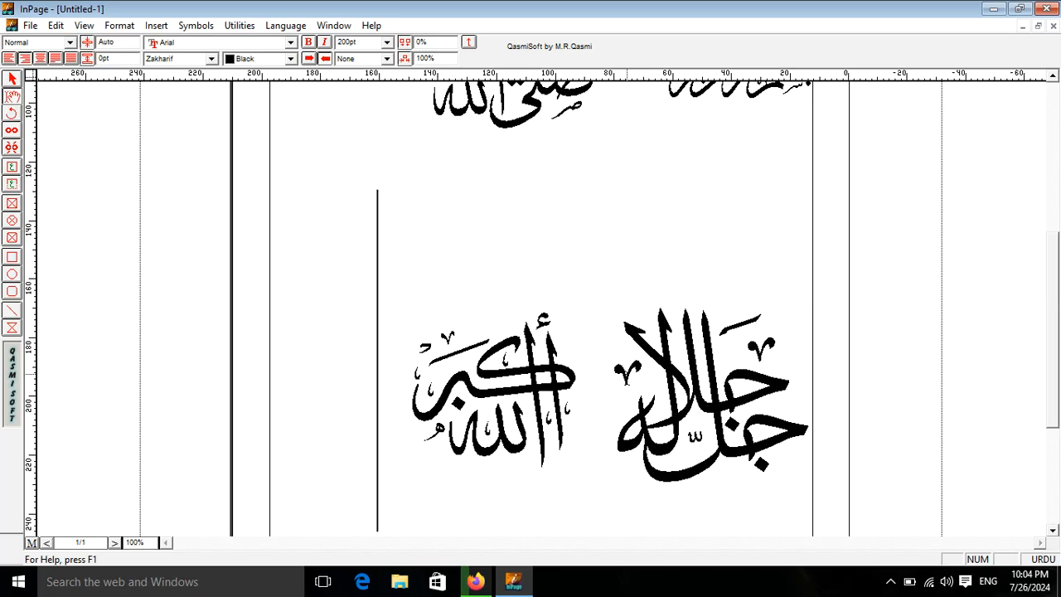
pyautogui.write('سبحانه وتعالى')
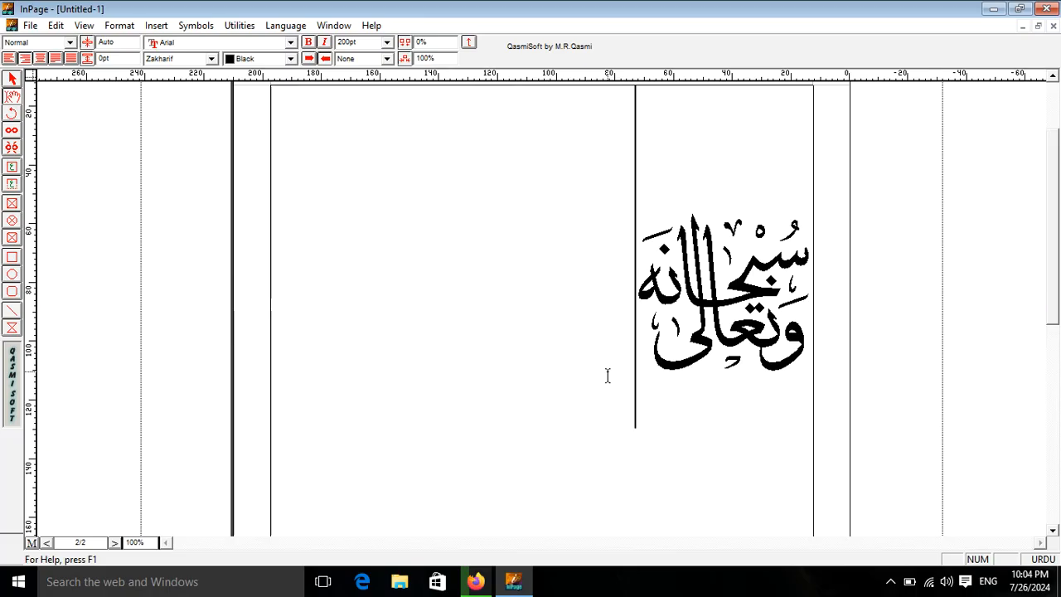
pyautogui.write(' ذوالقعدة')
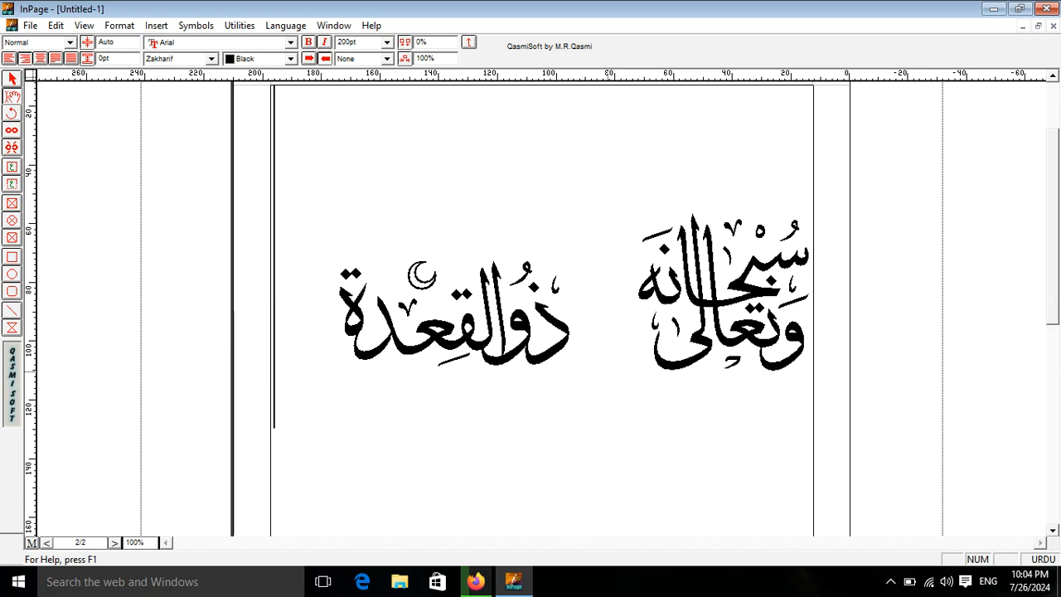
pyautogui.write('  شعبان ۞')
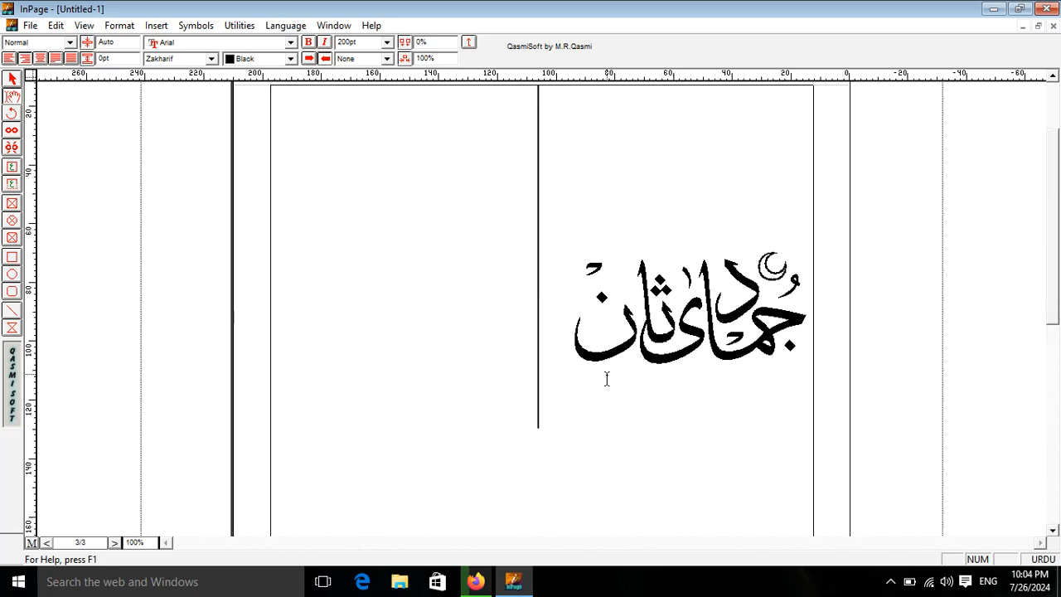
# - Continue with the calligraphy glyphs سبحانه وتعالى, ذوالقعدة, جمادی ثان and رمضان
pyautogui.write('رمضان')
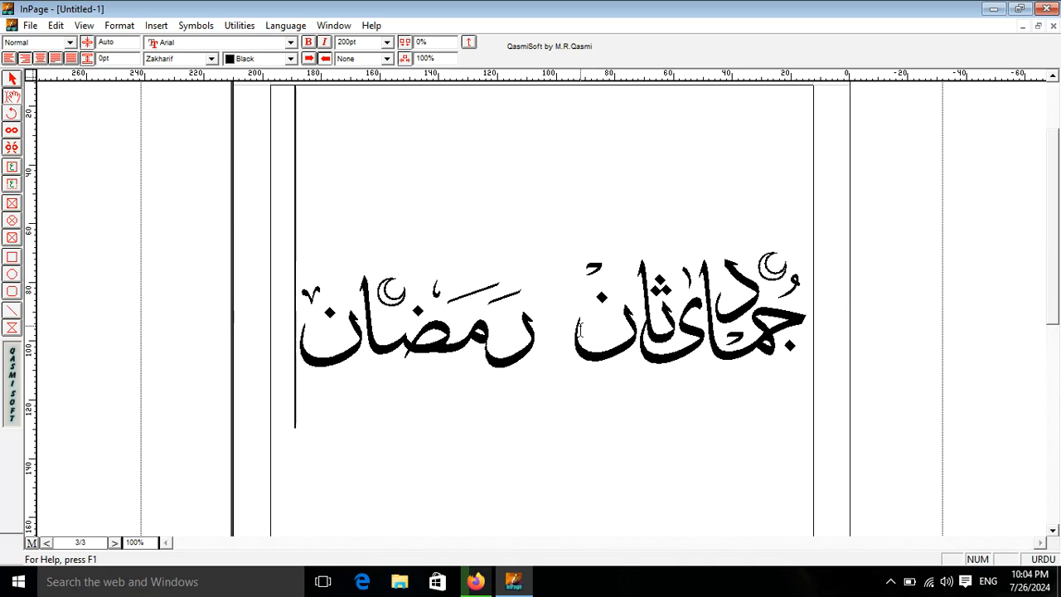
# - Return to page 2 and delete all the calligraphy in the document
pyautogui.scroll(2, 1048, 257)
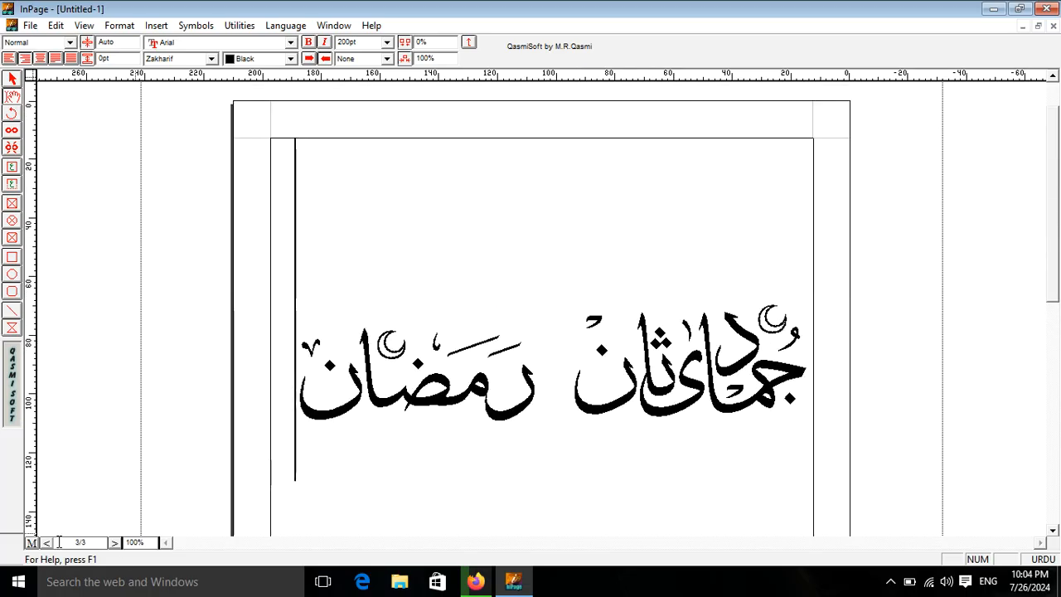
pyautogui.click(114, 543)
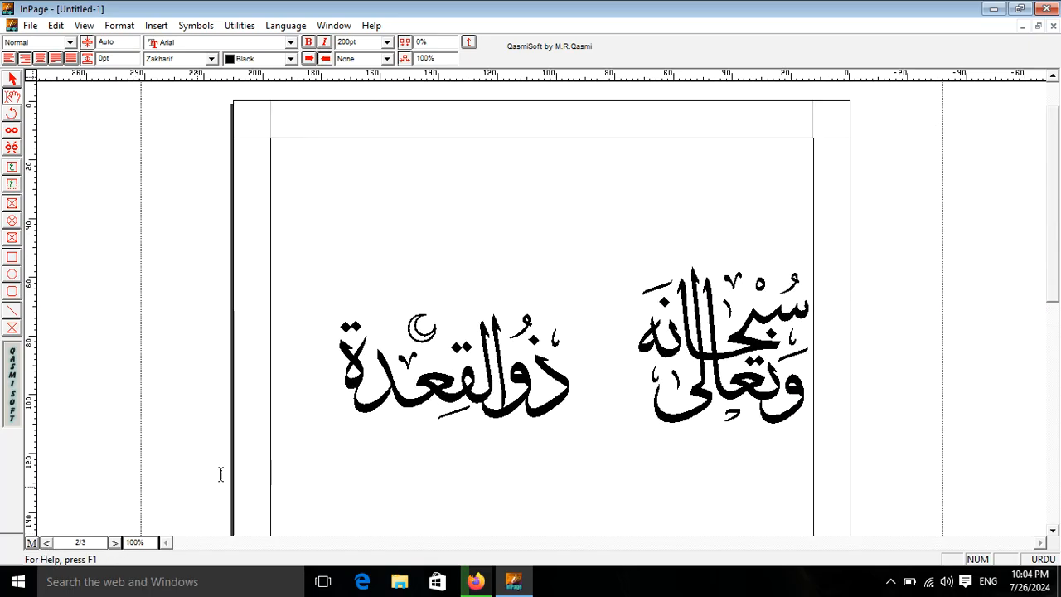
pyautogui.hotkey('ctrl', 'a')
pyautogui.press('Delete')
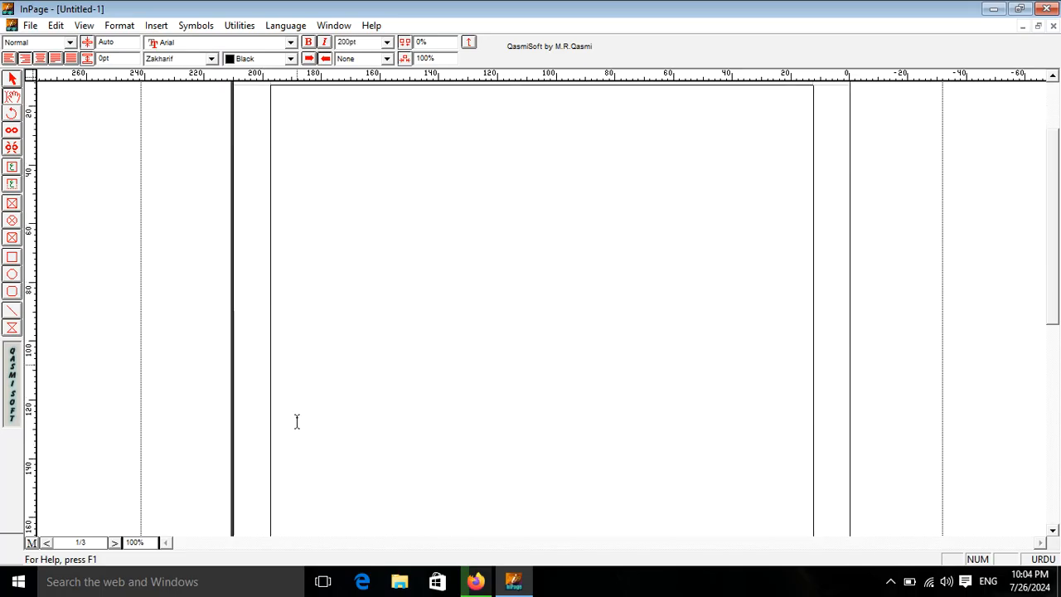
# - Insert the قرآن کریم calligraphy glyph and the eight-pointed star ornament beside it
pyautogui.write('قرآن کریم  ')
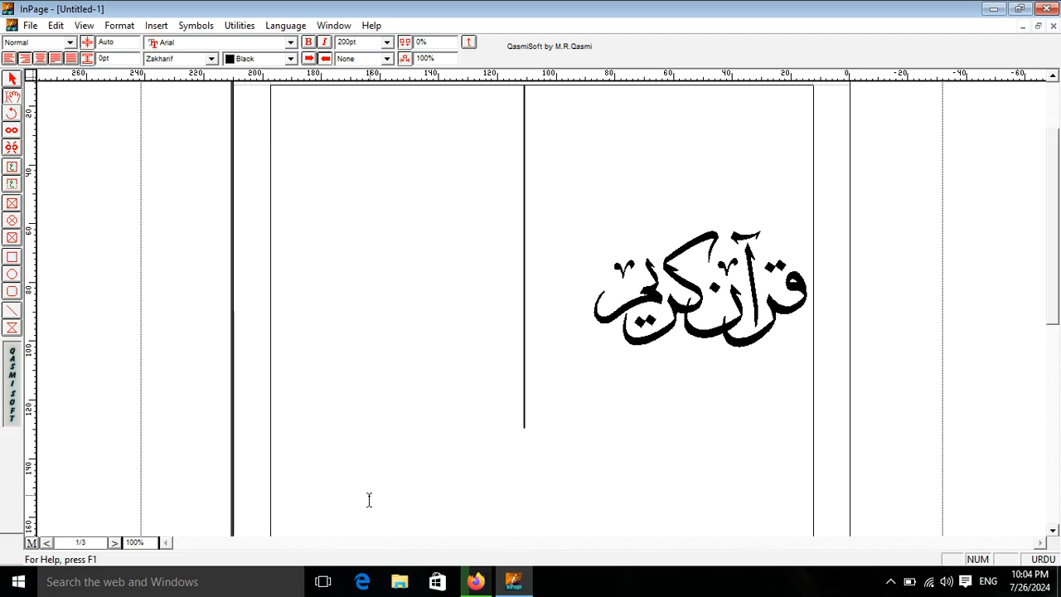
pyautogui.write('۞')
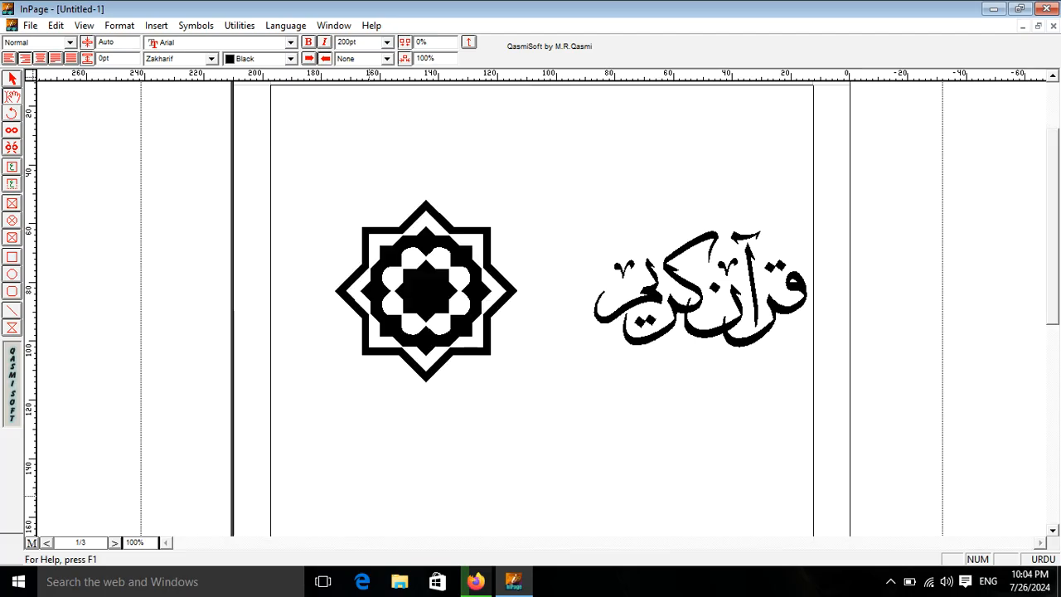
pyautogui.moveTo(305, 320); pyautogui.dragTo(463, 320)
pyautogui.click(323, 375)
pyautogui.press('BackSpace')
# - Add the عز وجل calligraphy below the first row and place the leafy ornament beside it without overlap
pyautogui.write('عز وجل ')
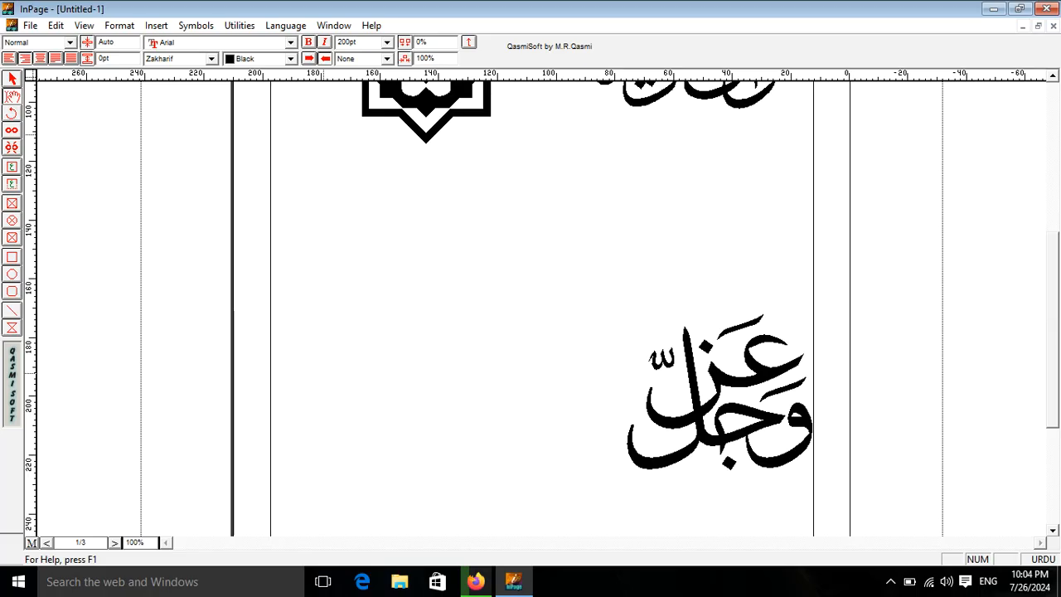
pyautogui.write('ج')
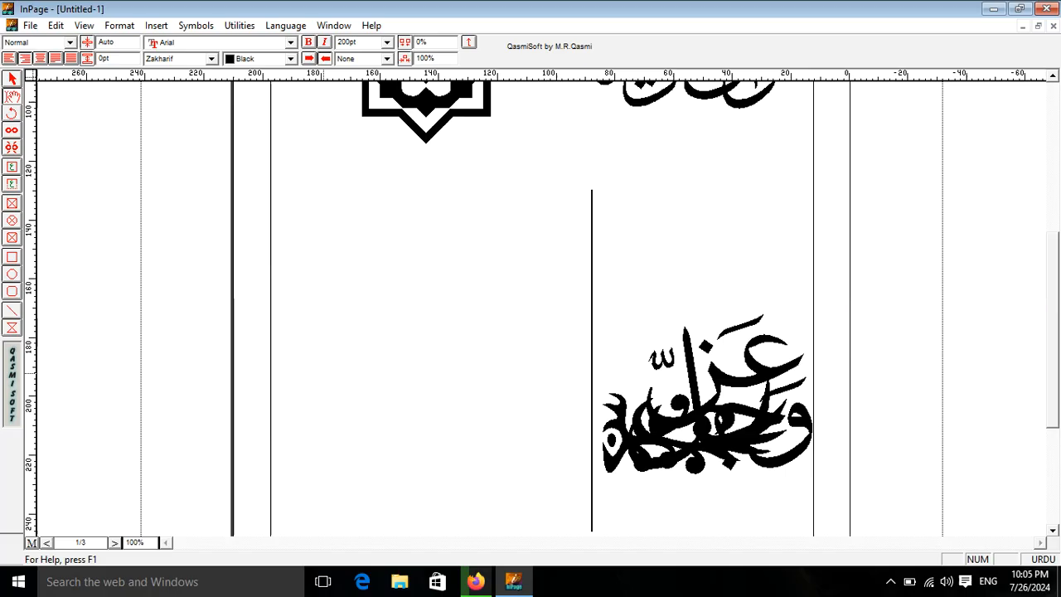
pyautogui.press('BackSpace')
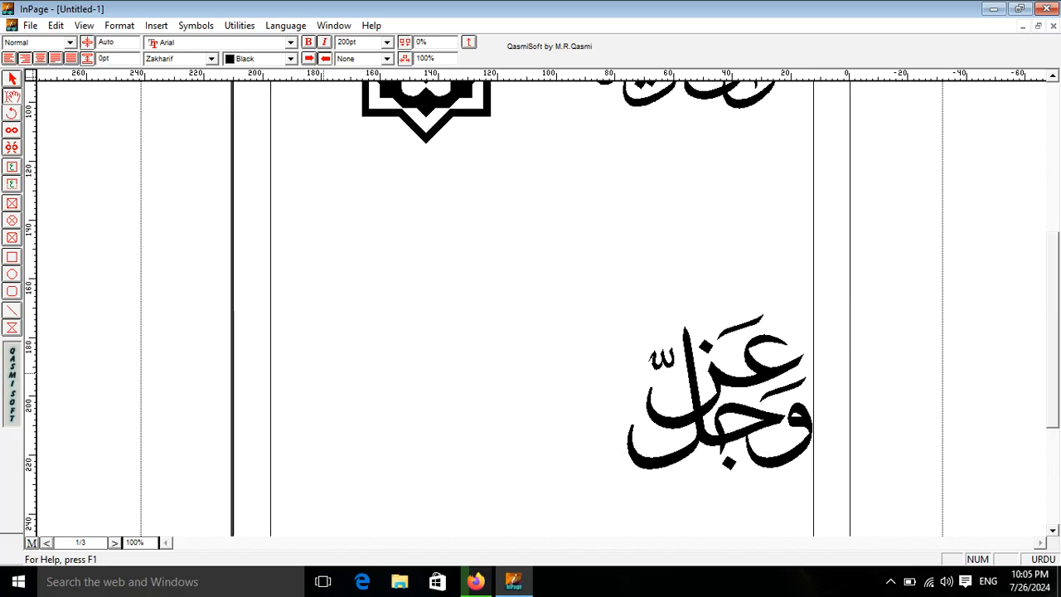
pyautogui.write('r')
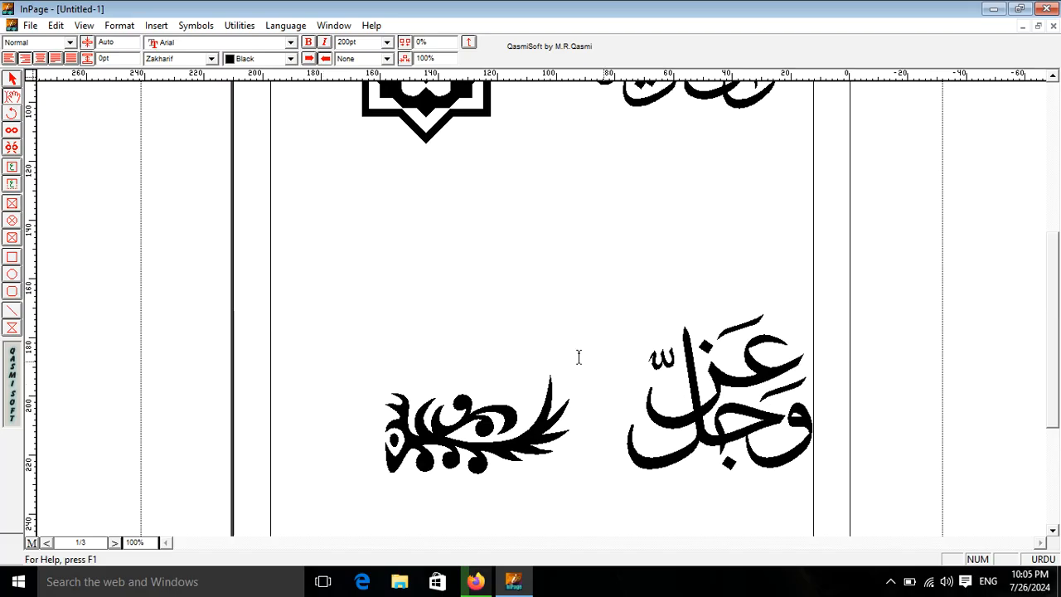
# - Delete all the calligraphy and ornaments from the page
pyautogui.moveTo(388, 418); pyautogui.dragTo(890, 91)
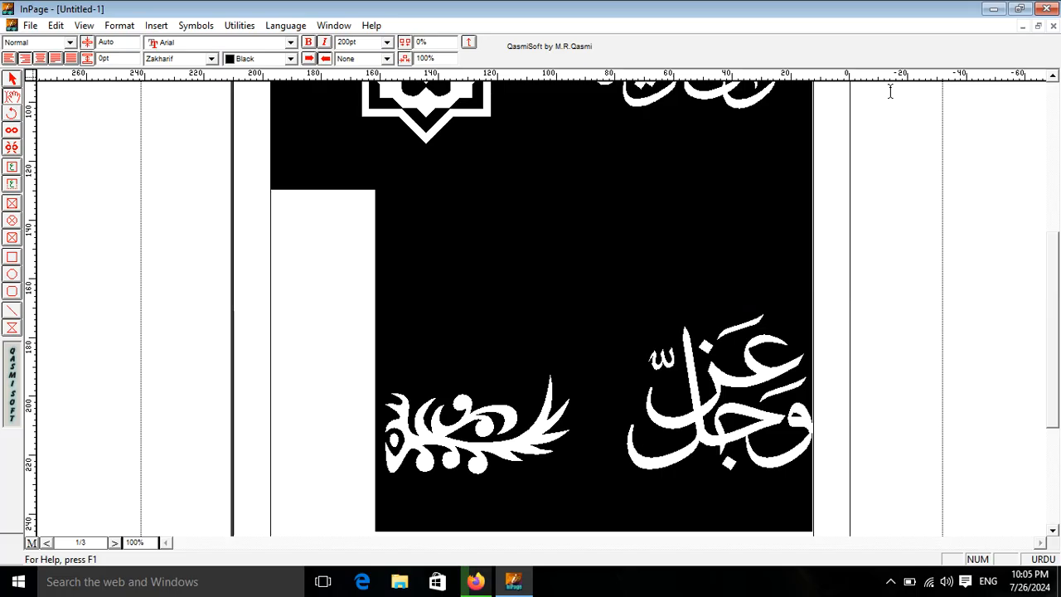
pyautogui.moveTo(1054, 295); pyautogui.dragTo(1060, 156)
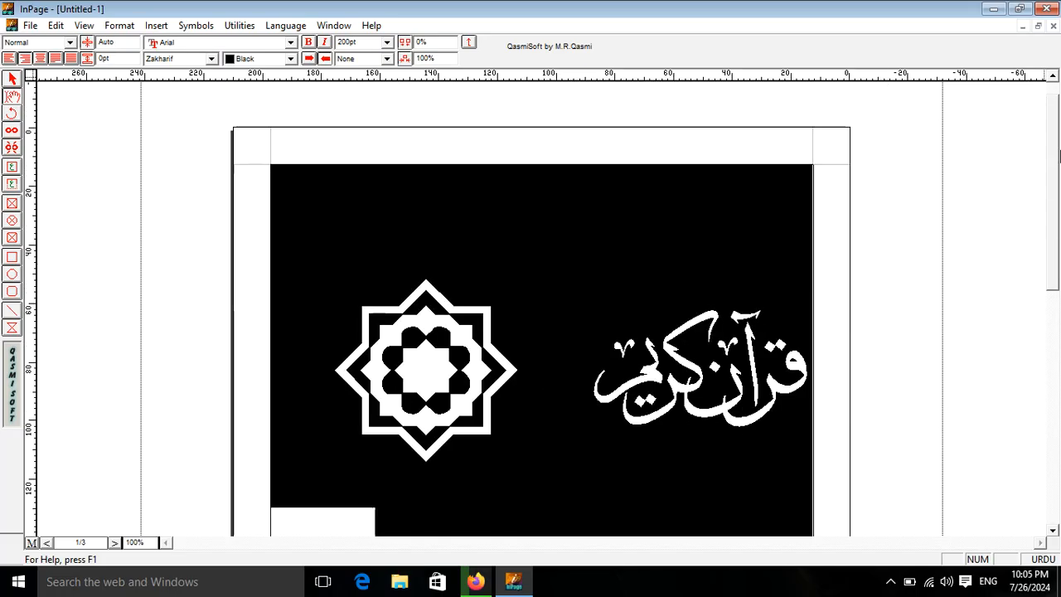
pyautogui.press('Delete')
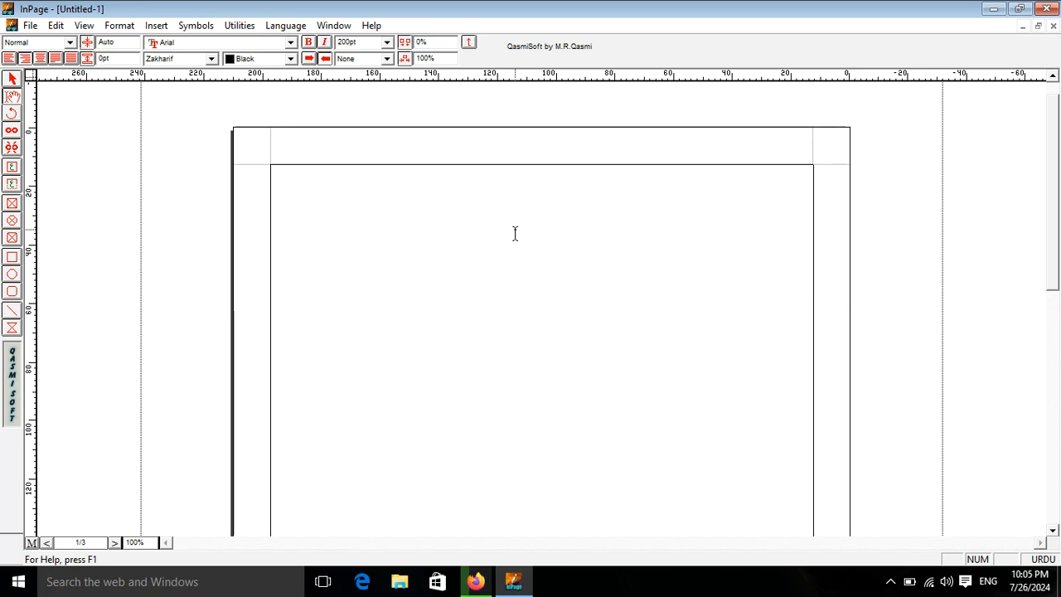
# - Try the شعبان calligraphy glyph and the leafy ornament in its place, clearing each one again
pyautogui.write('a')
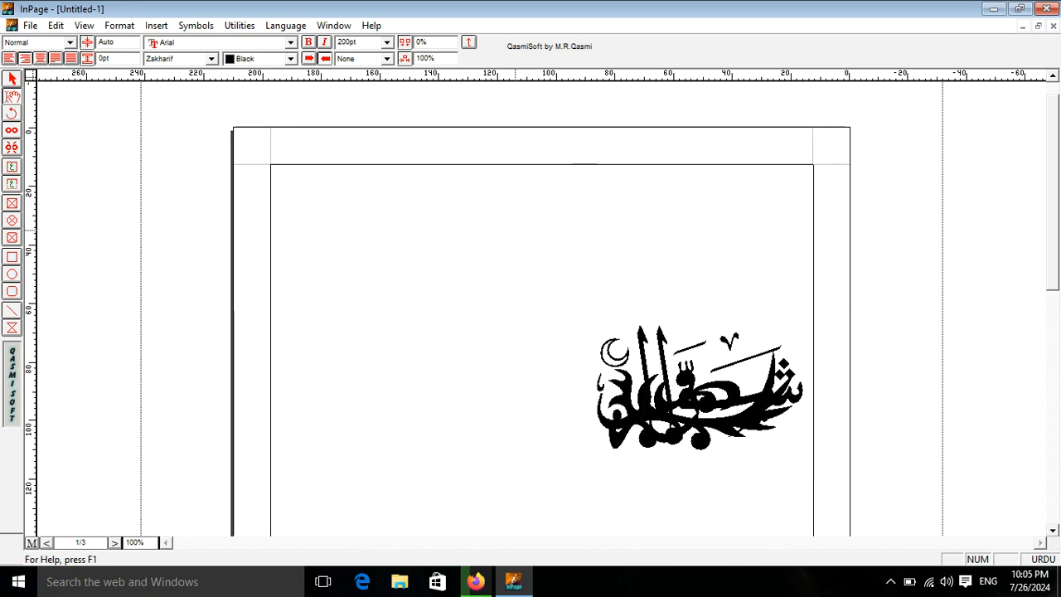
pyautogui.press('BackSpace')
pyautogui.write('b')
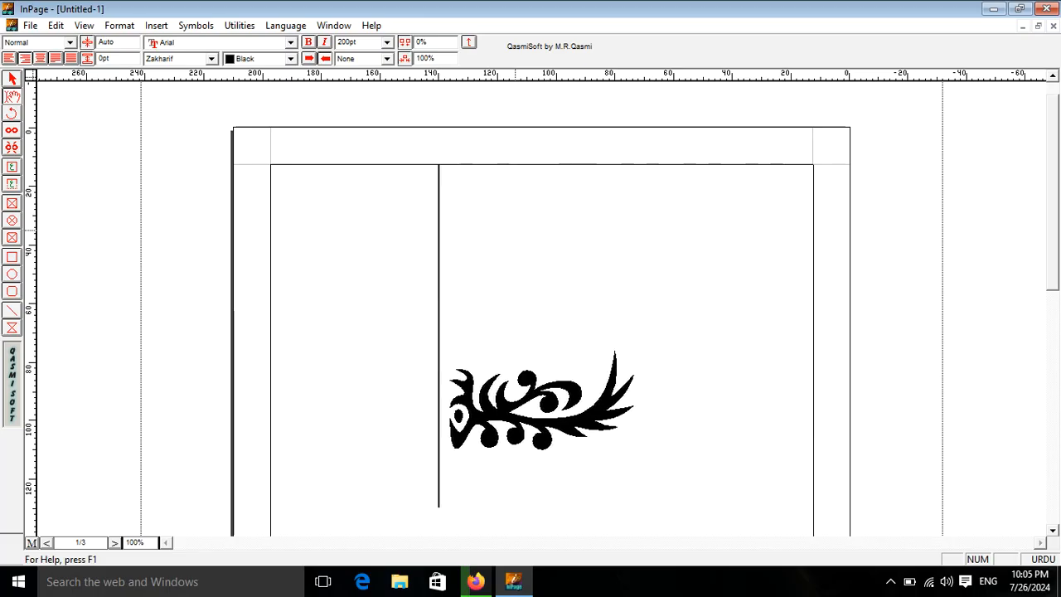
pyautogui.moveTo(417, 369); pyautogui.dragTo(860, 403)
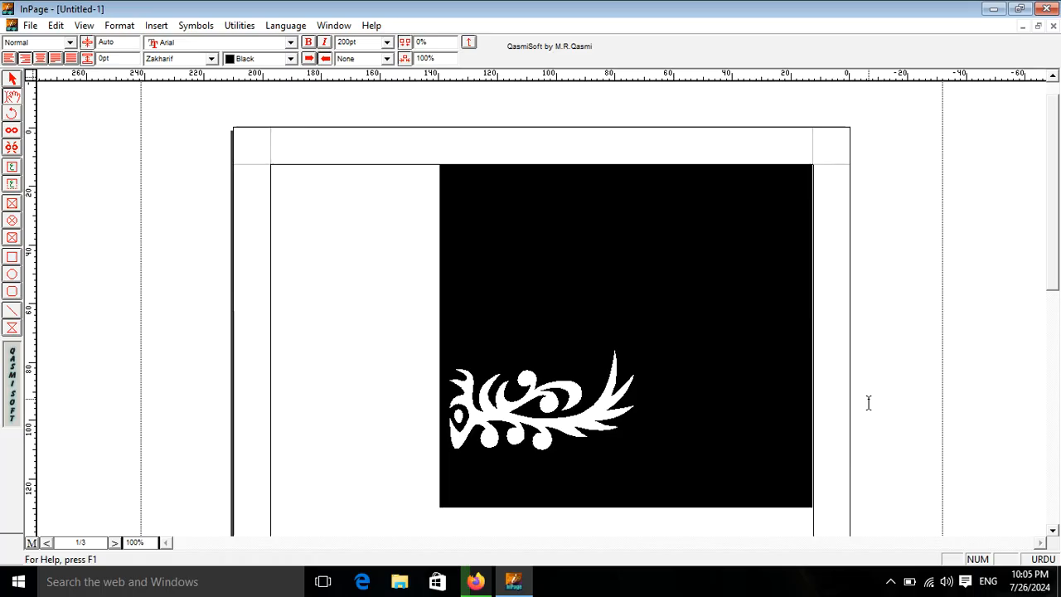
pyautogui.press('BackSpace')
# - Set the Urdu font to Noori Nastaliq and write a person's first name in Urdu at the top of the page
pyautogui.click(212, 59)
pyautogui.moveTo(292, 123); pyautogui.dragTo(305, 75)
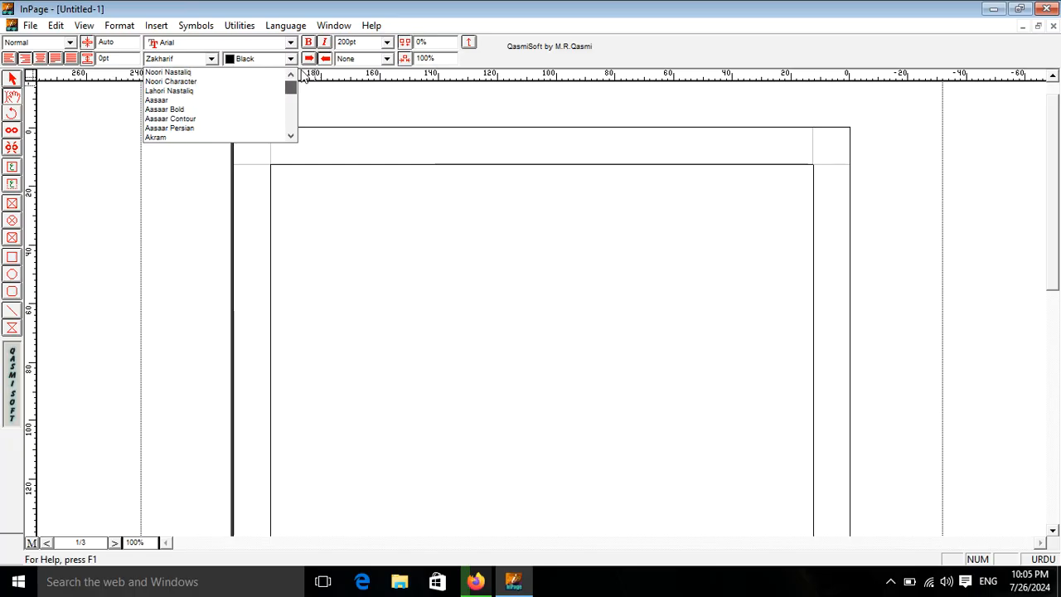
pyautogui.click(166, 77)
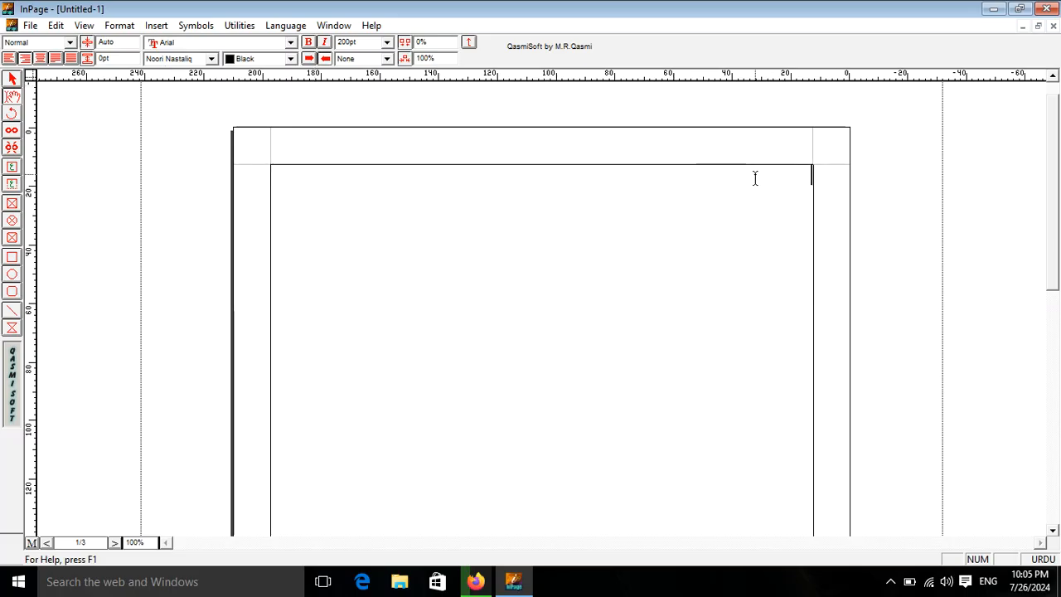
pyautogui.write('عدنان')
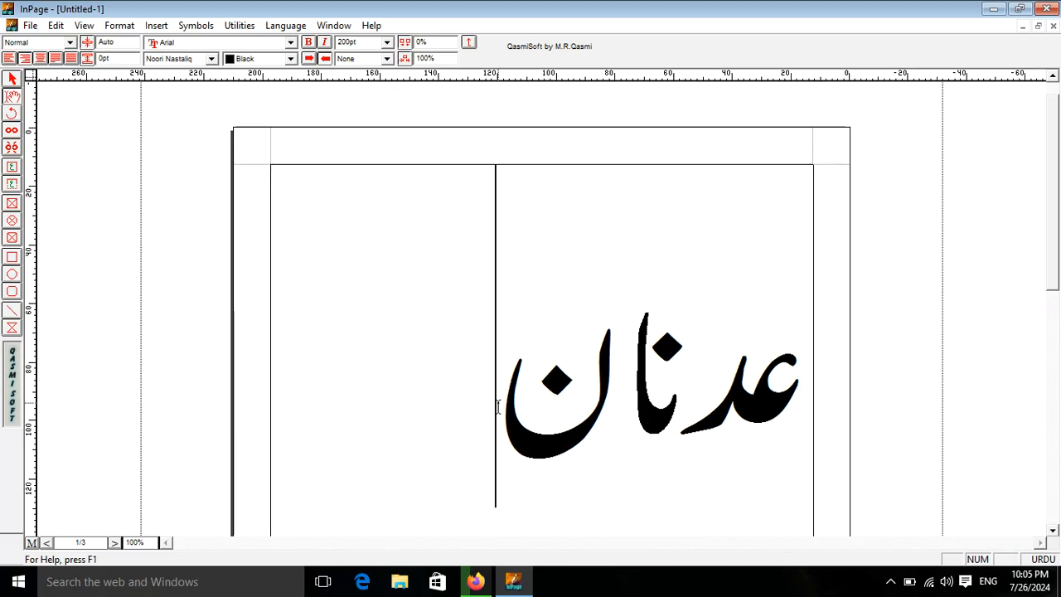
# - Format the Urdu word with red colour and the vertical-line hatch
pyautogui.moveTo(495, 387); pyautogui.dragTo(805, 343)
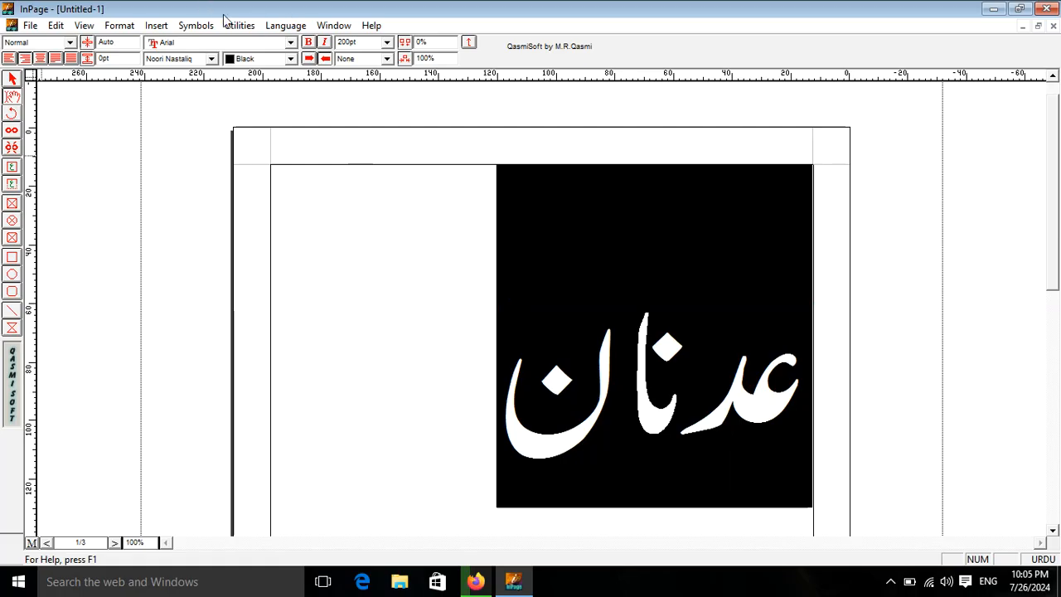
pyautogui.click(120, 24)
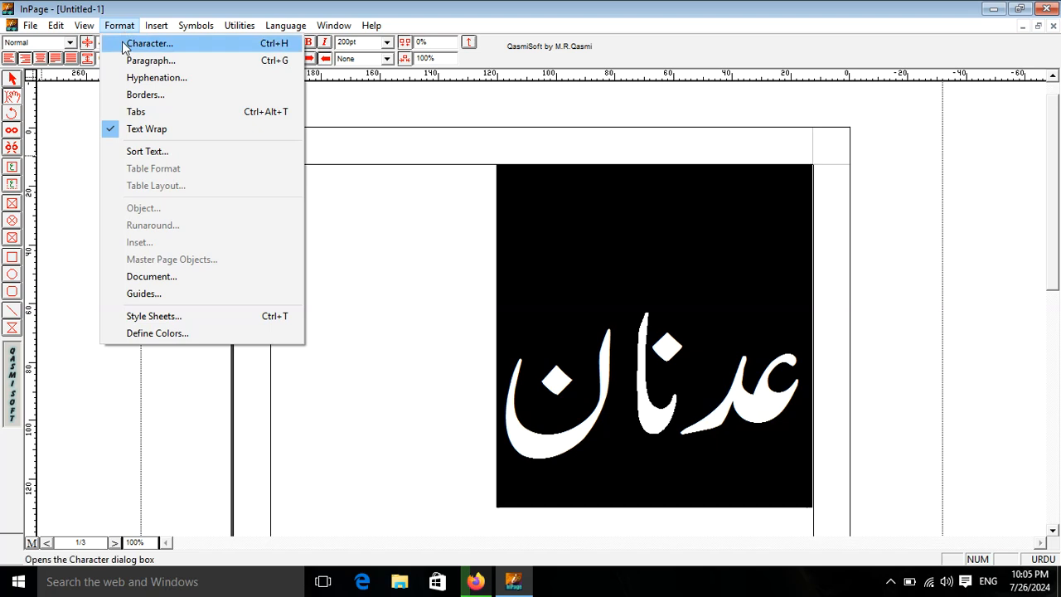
pyautogui.click(124, 46)
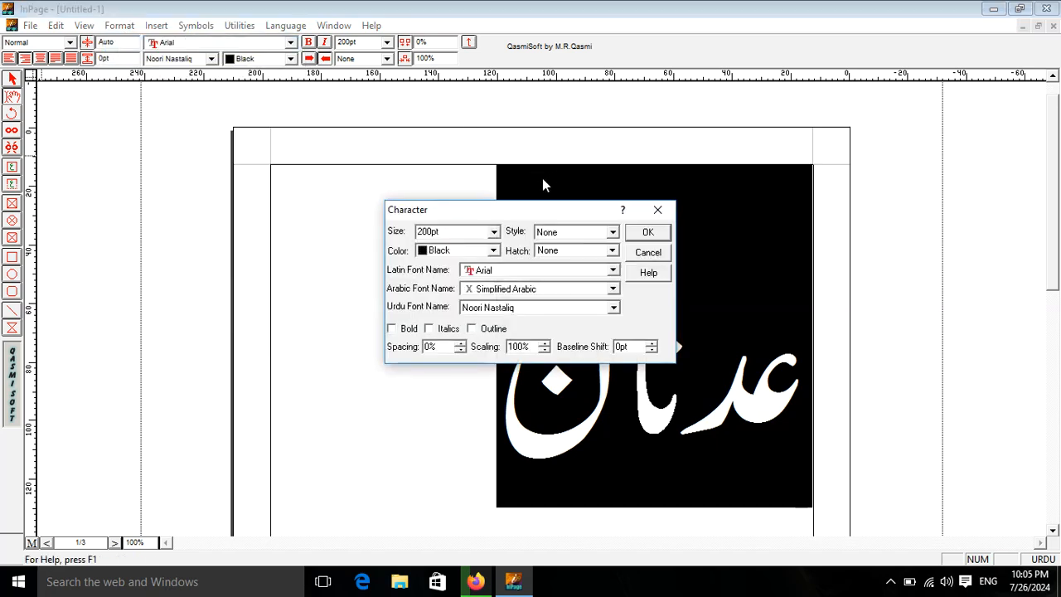
pyautogui.moveTo(522, 217); pyautogui.dragTo(283, 91)
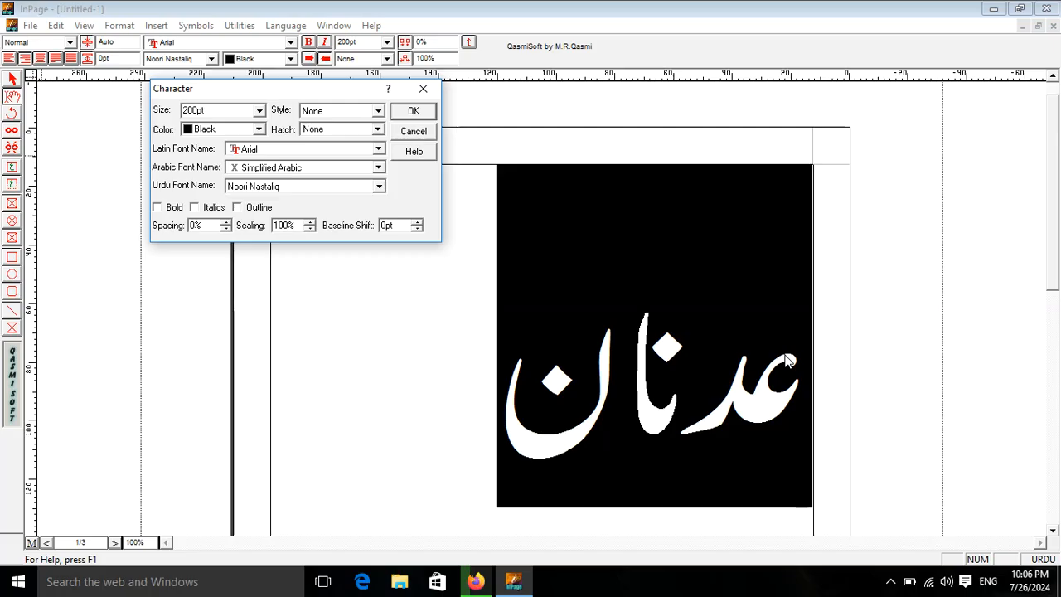
pyautogui.click(378, 111)
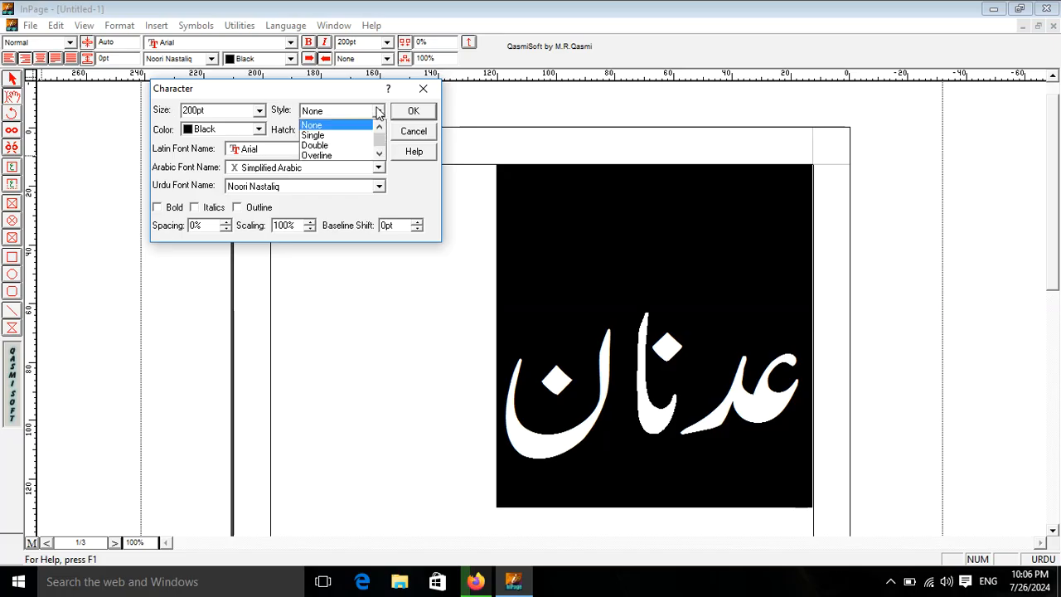
pyautogui.click(230, 136)
pyautogui.click(230, 135)
pyautogui.click(214, 167)
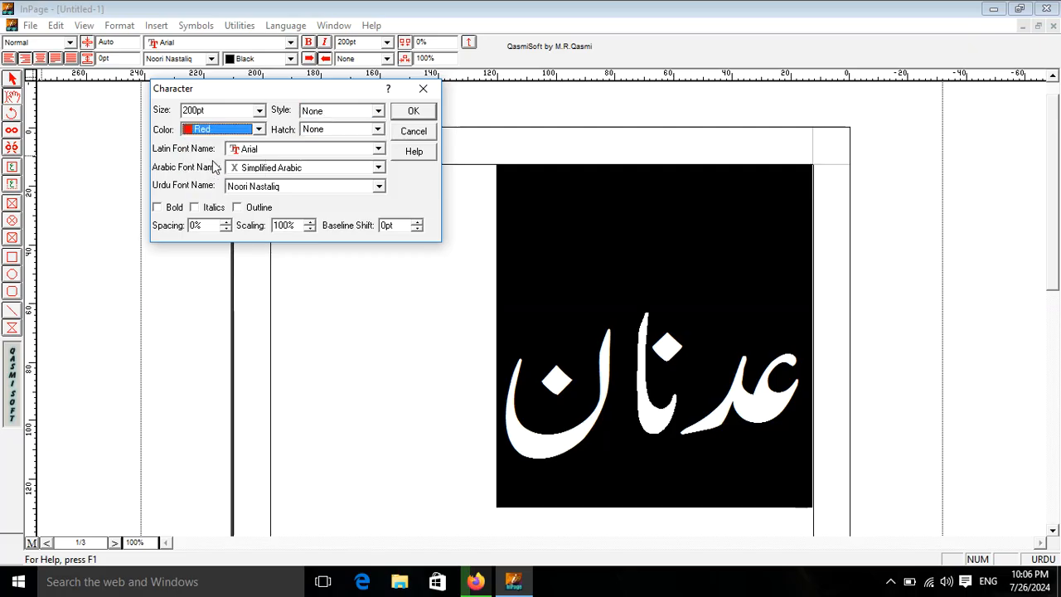
pyautogui.click(372, 131)
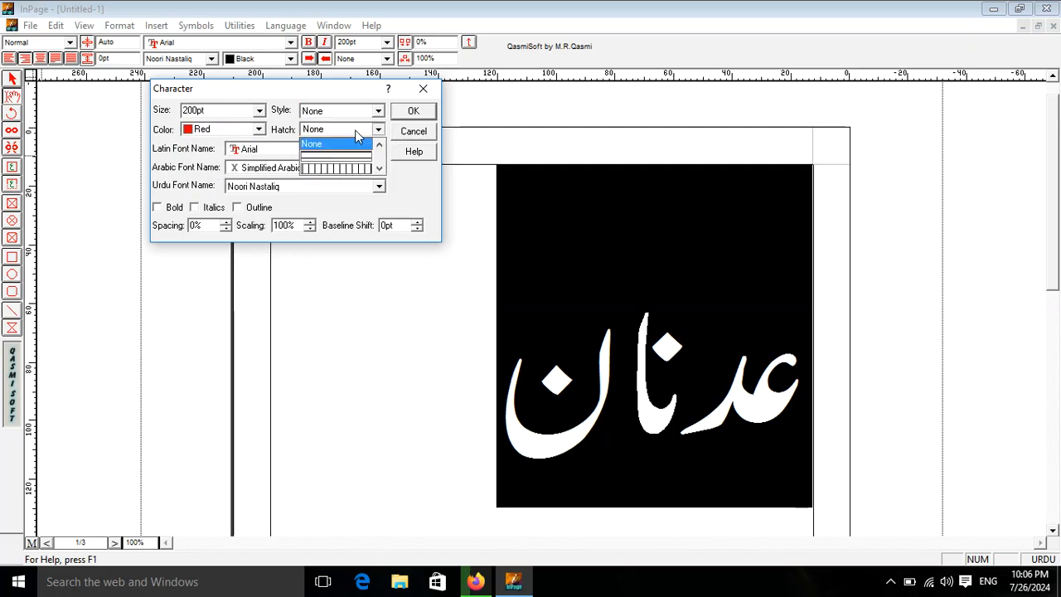
pyautogui.click(362, 172)
pyautogui.click(414, 111)
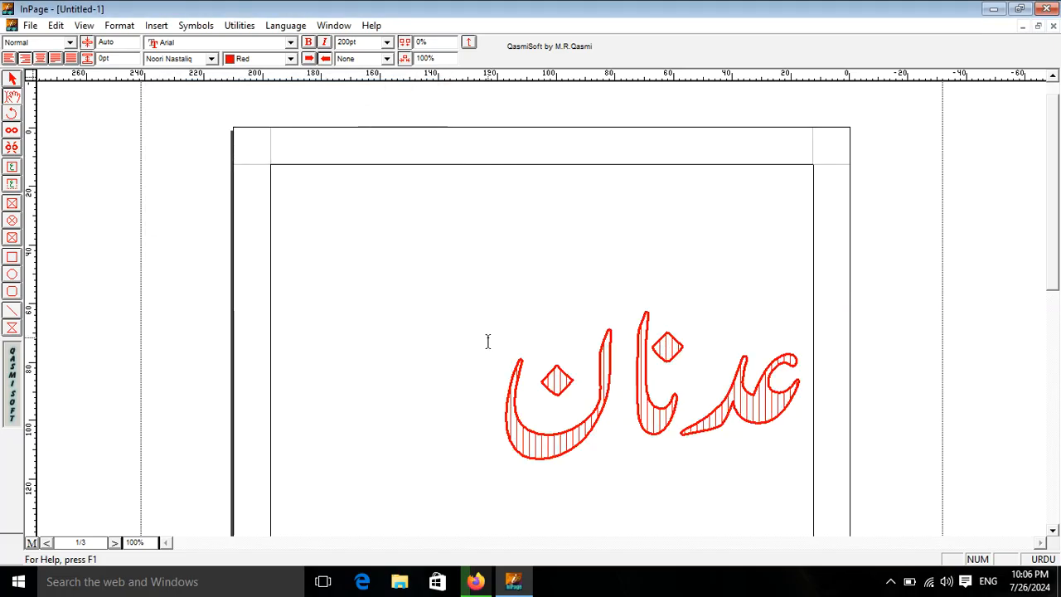
# - Set the Urdu word's colour to black and its hatch to None, and turn on the outline effect
pyautogui.moveTo(459, 368); pyautogui.dragTo(928, 372)
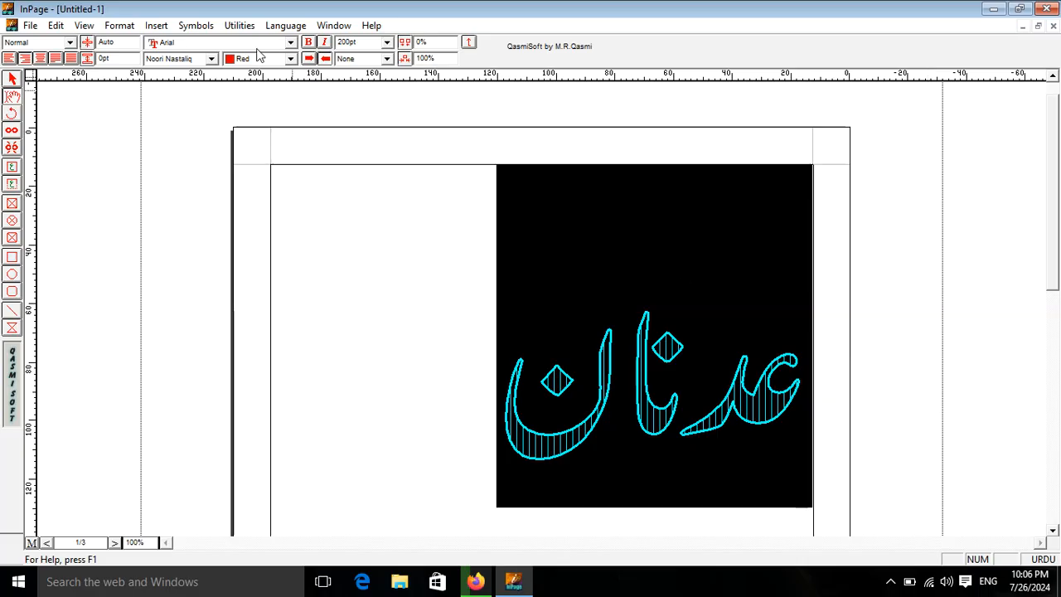
pyautogui.click(120, 25)
pyautogui.click(133, 44)
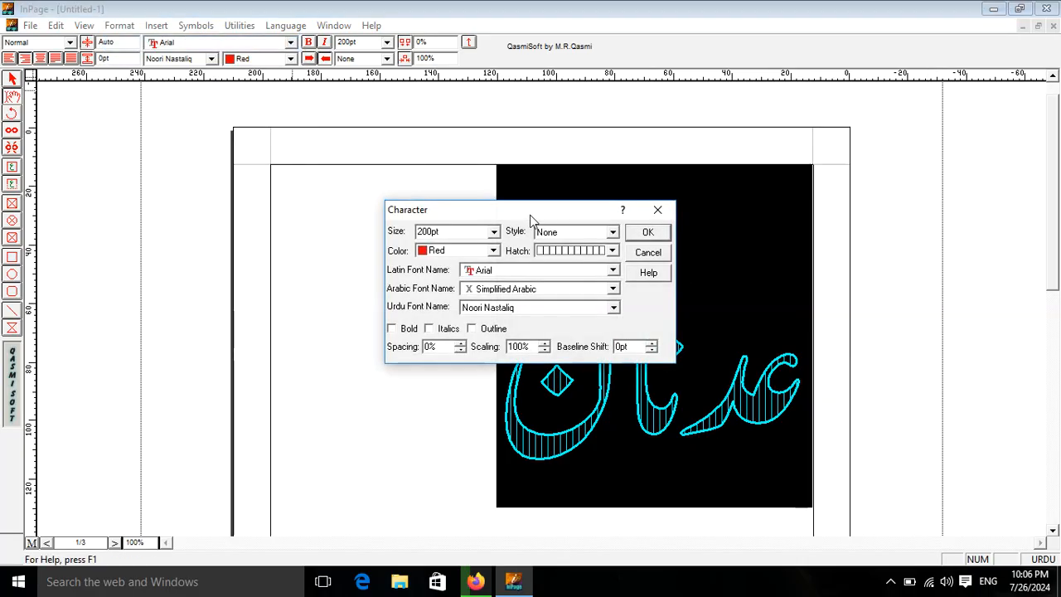
pyautogui.moveTo(530, 215); pyautogui.dragTo(395, 148)
pyautogui.click(357, 184)
pyautogui.moveTo(358, 220); pyautogui.dragTo(357, 201)
pyautogui.click(327, 214)
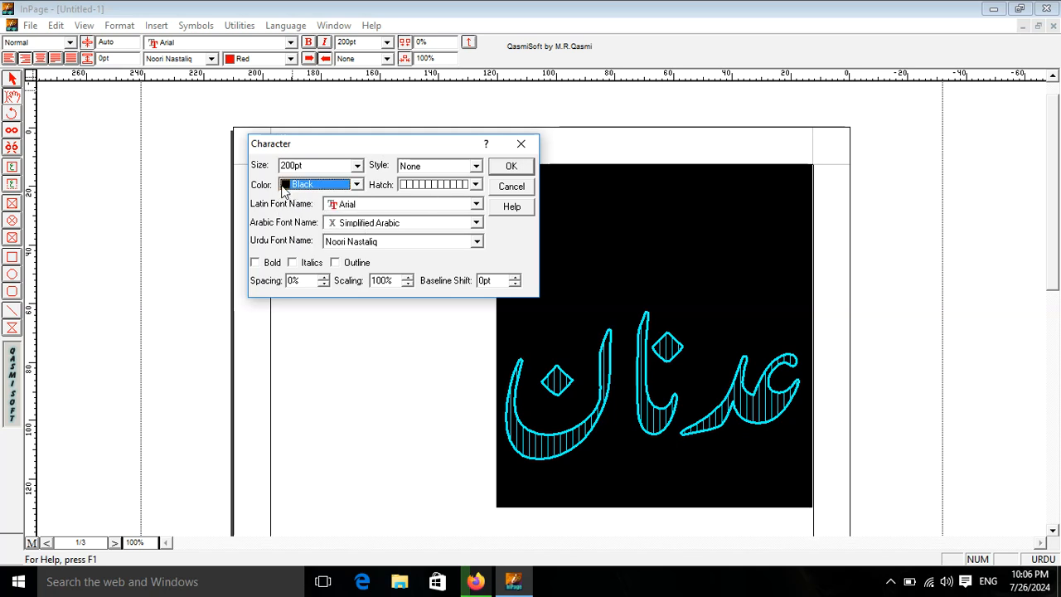
pyautogui.click(476, 184)
pyautogui.moveTo(477, 214); pyautogui.dragTo(476, 201)
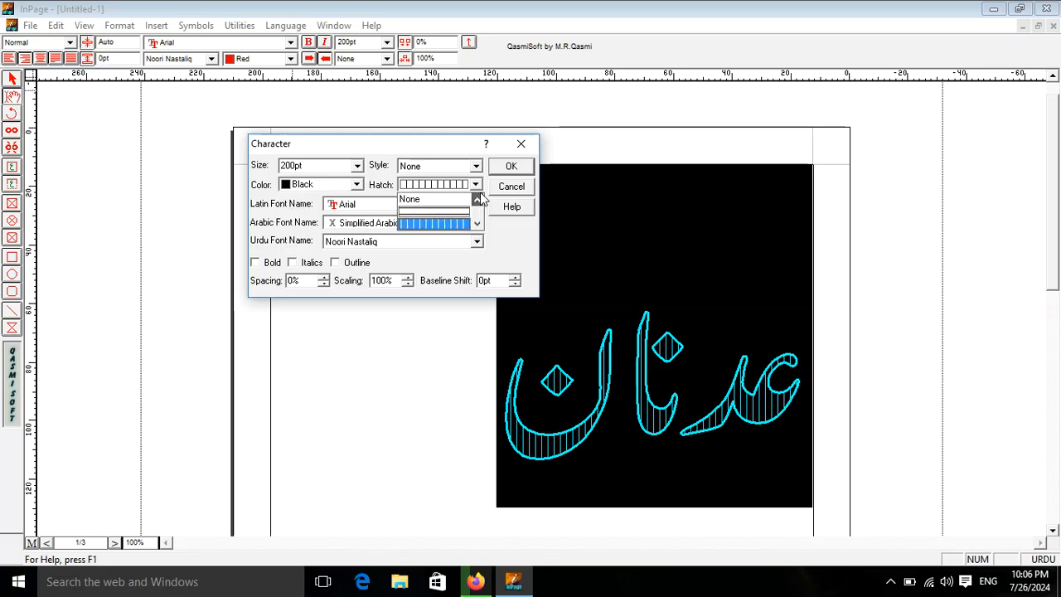
pyautogui.click(445, 196)
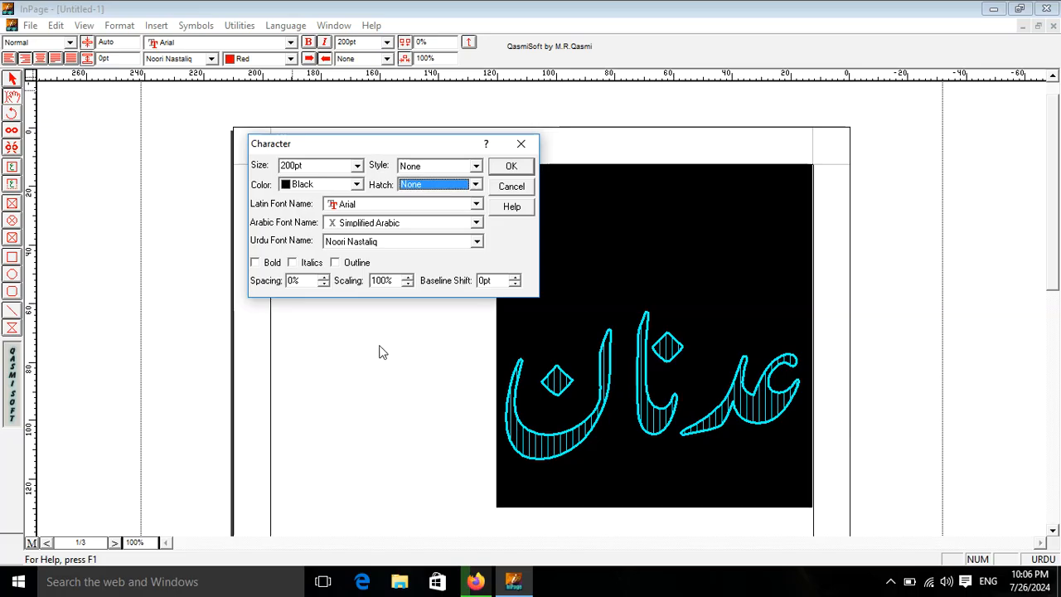
pyautogui.click(336, 263)
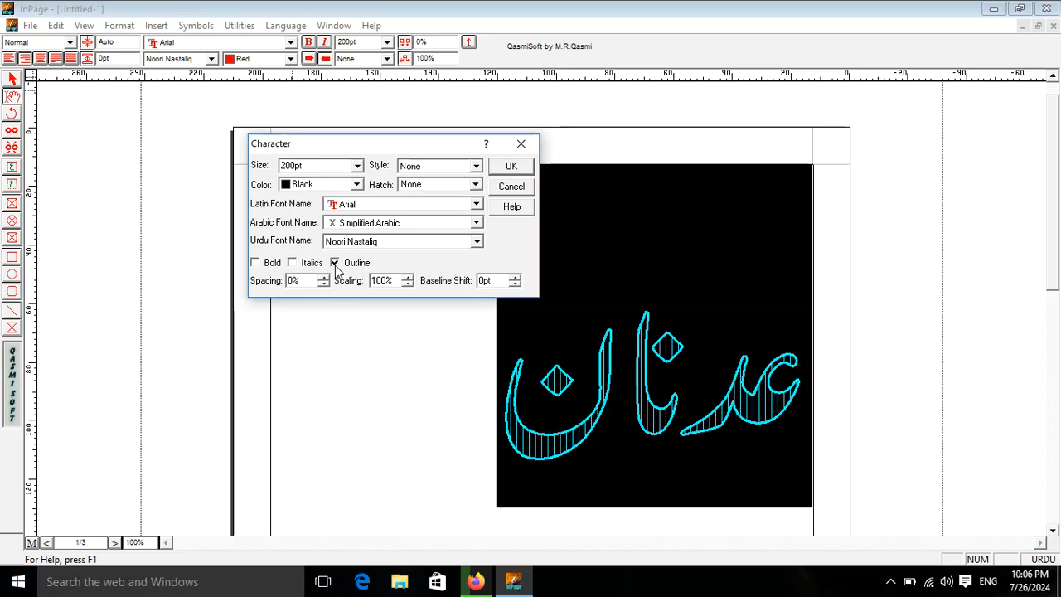
pyautogui.click(511, 167)
pyautogui.click(435, 364)
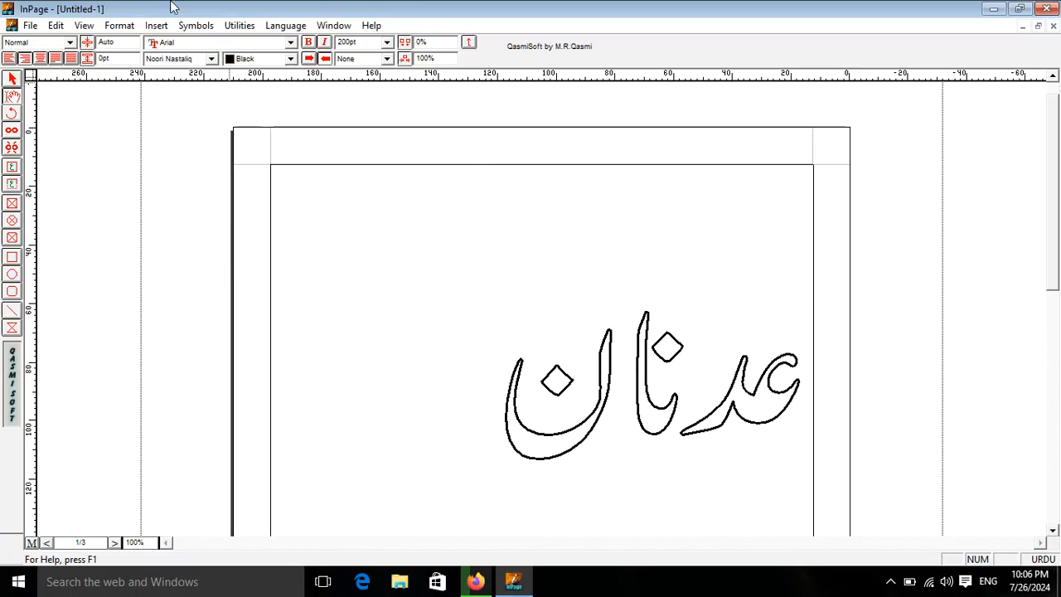
# - Try to change the Urdu font to Farsi in the character formatting
pyautogui.click(124, 25)
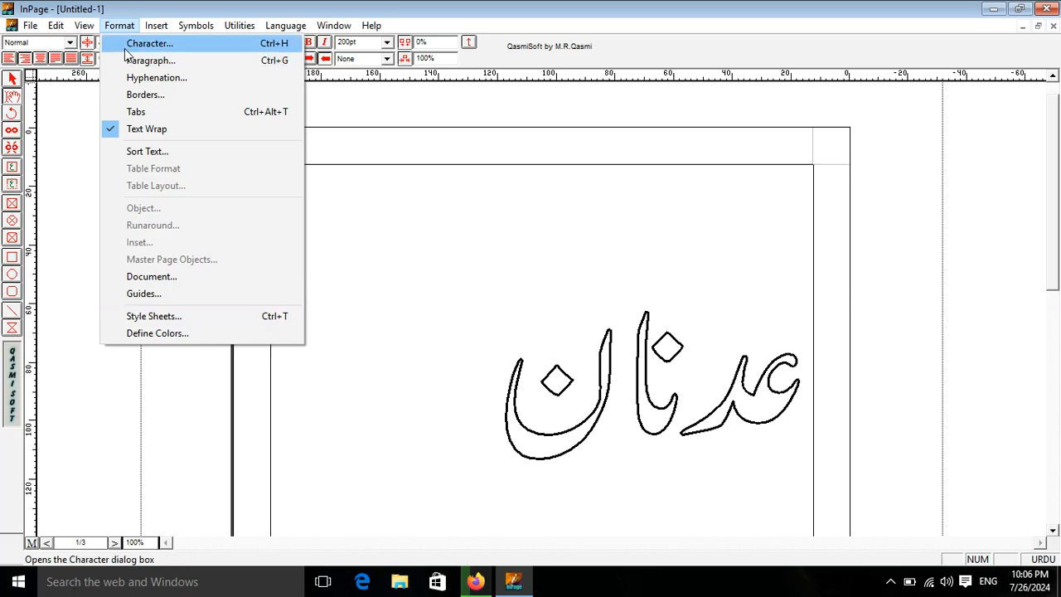
pyautogui.click(128, 47)
pyautogui.moveTo(508, 213); pyautogui.dragTo(321, 111)
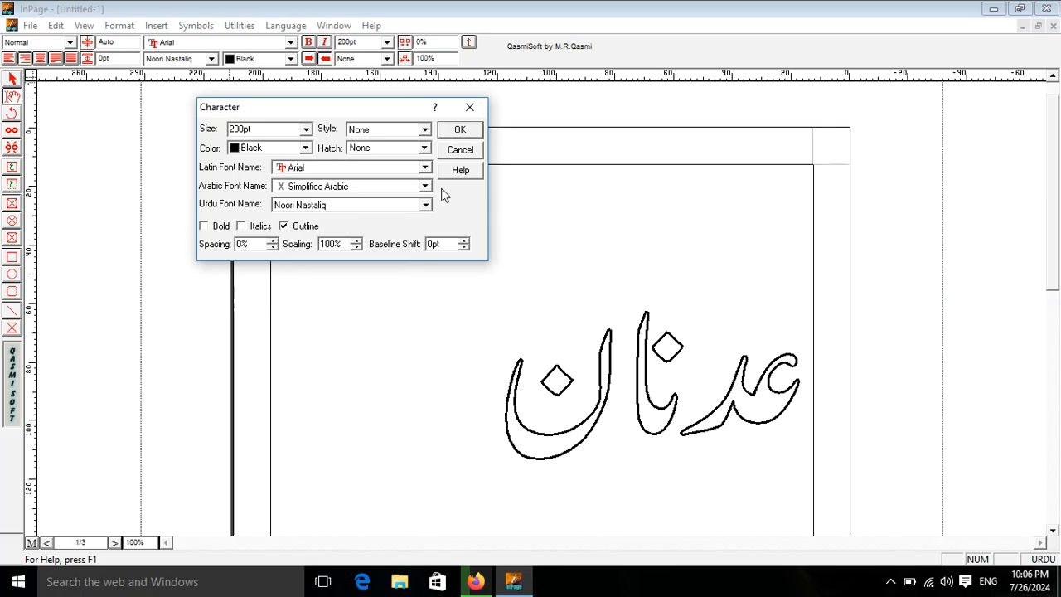
pyautogui.click(371, 207)
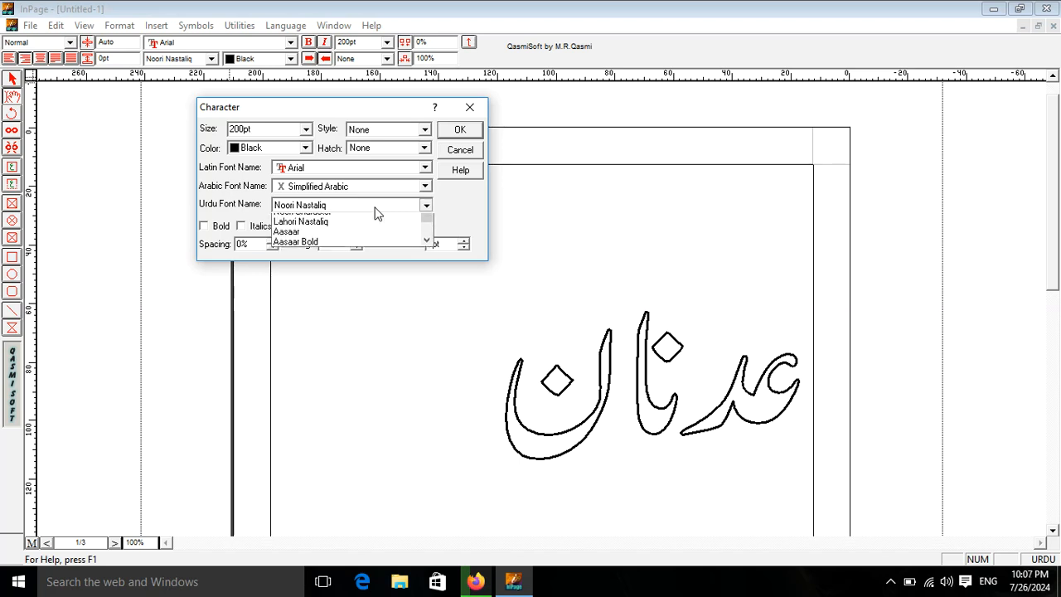
pyautogui.scroll(-2, 327, 222)
pyautogui.scroll(-1, 313, 239)
pyautogui.scroll(5, 312, 239)
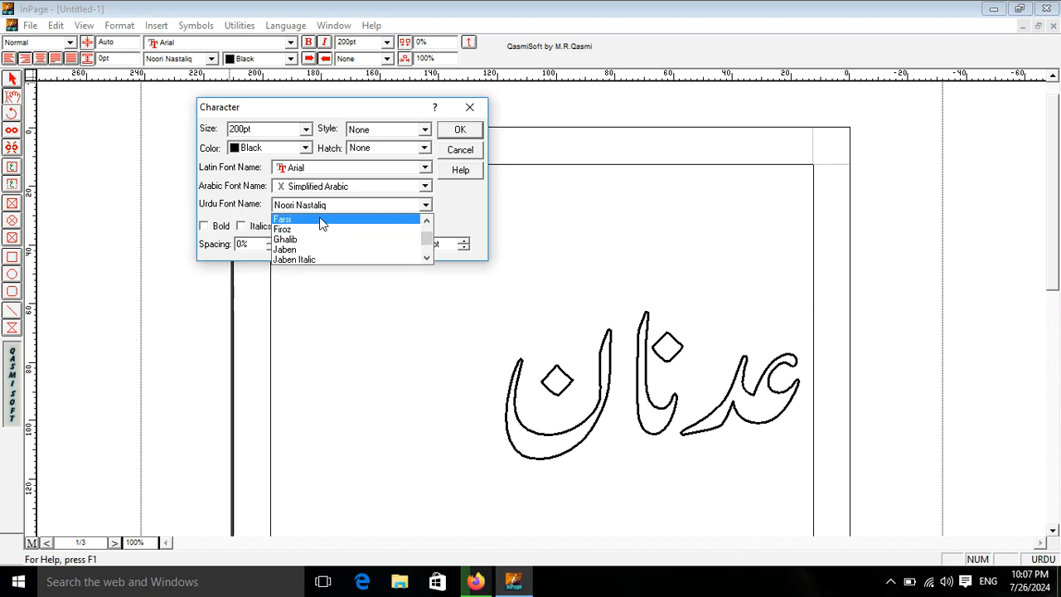
pyautogui.click(320, 216)
pyautogui.click(474, 130)
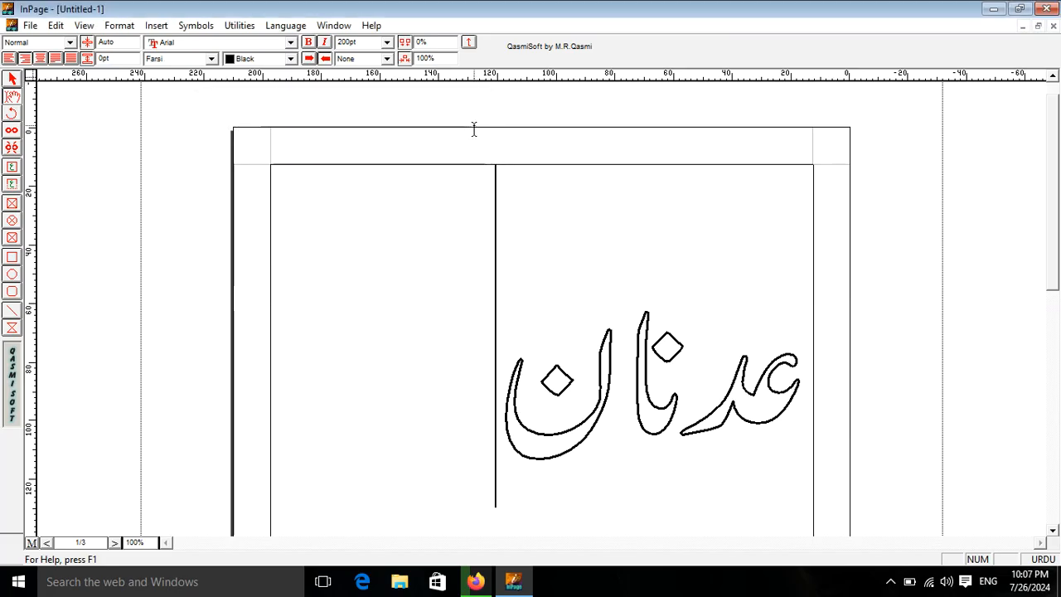
# - Change the selected outlined word's Urdu font to Talat Narrow in the character formatting
pyautogui.click(120, 25)
pyautogui.click(153, 42)
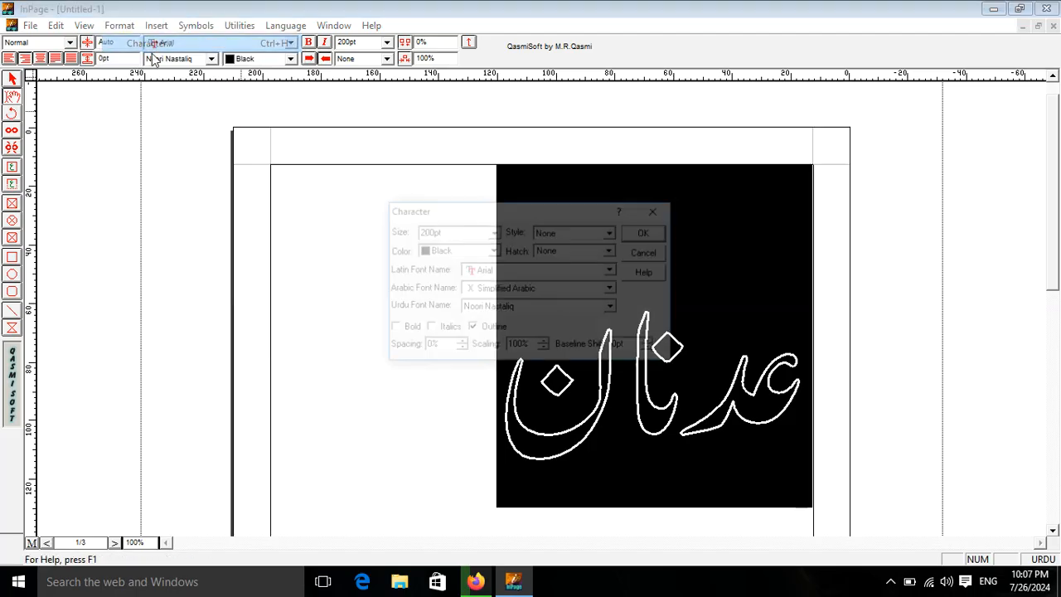
pyautogui.moveTo(531, 215); pyautogui.dragTo(282, 31)
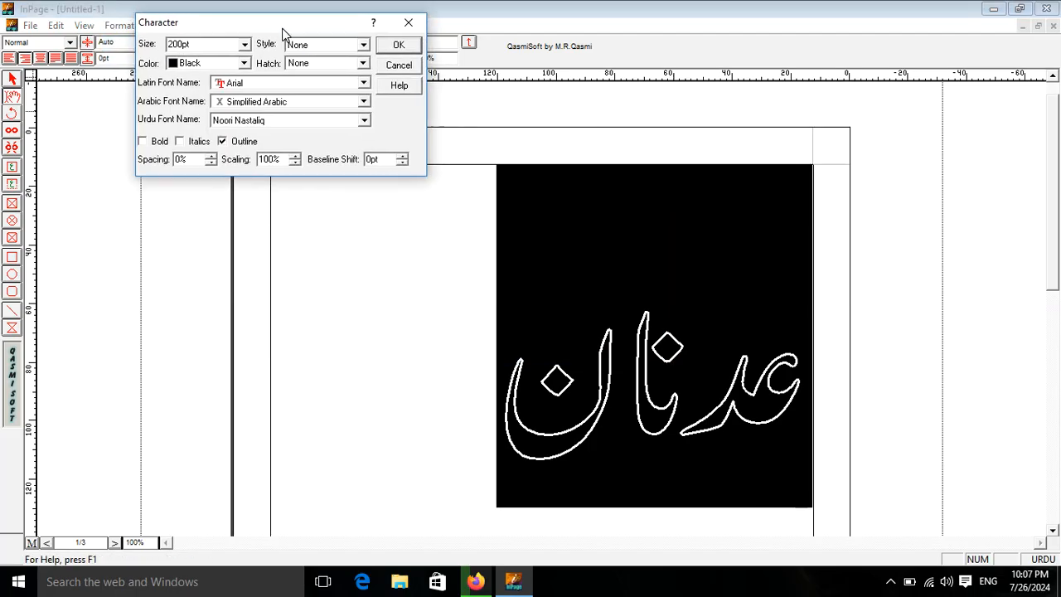
pyautogui.click(282, 123)
pyautogui.scroll(-5, 284, 132)
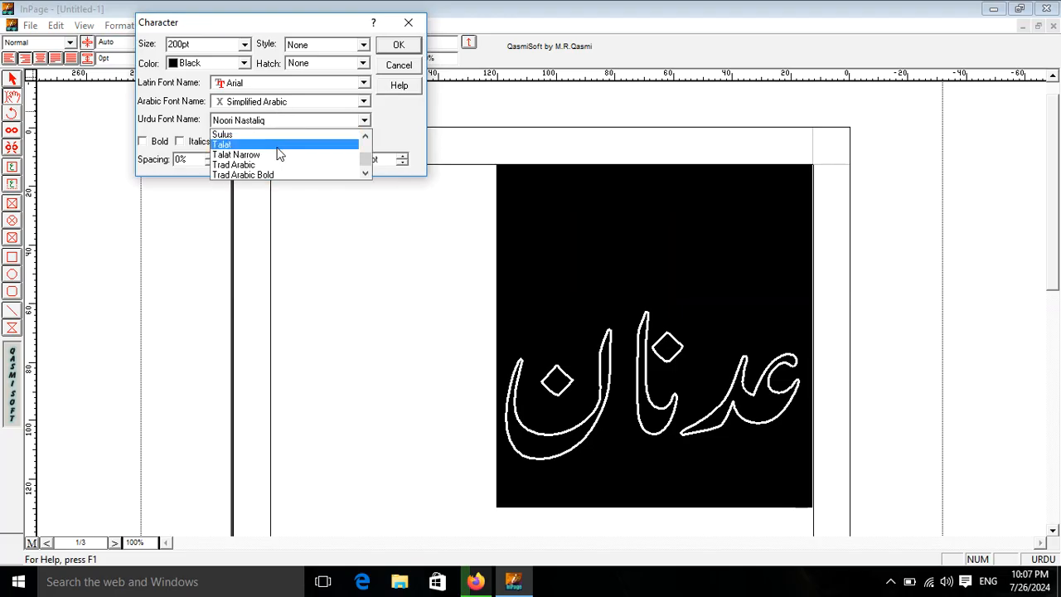
pyautogui.click(276, 155)
pyautogui.click(402, 46)
pyautogui.click(396, 317)
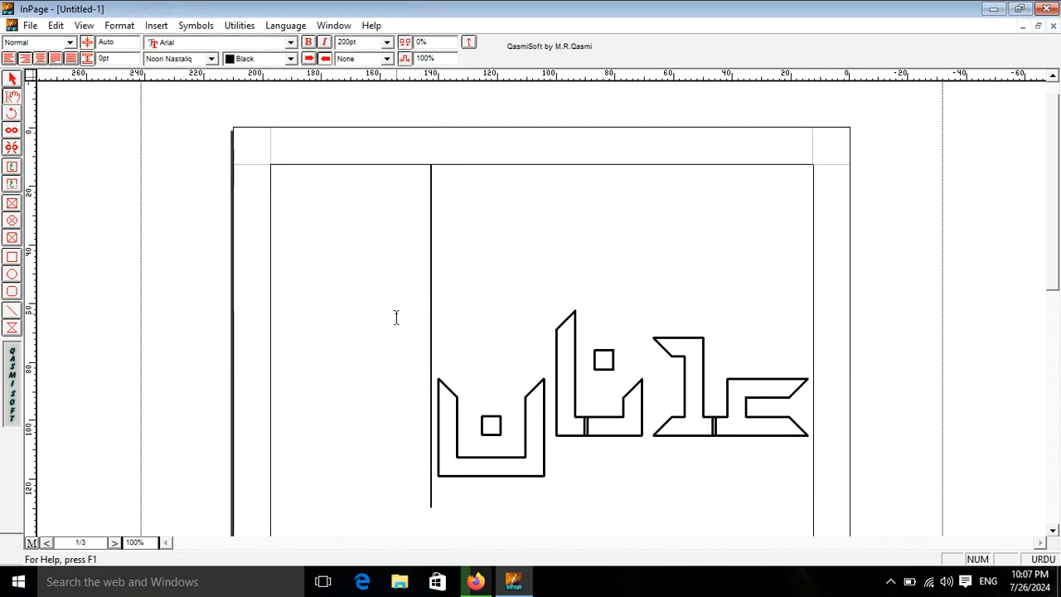
# - Colour the whole outlined word red
pyautogui.hotkey('ctrl', 'a')
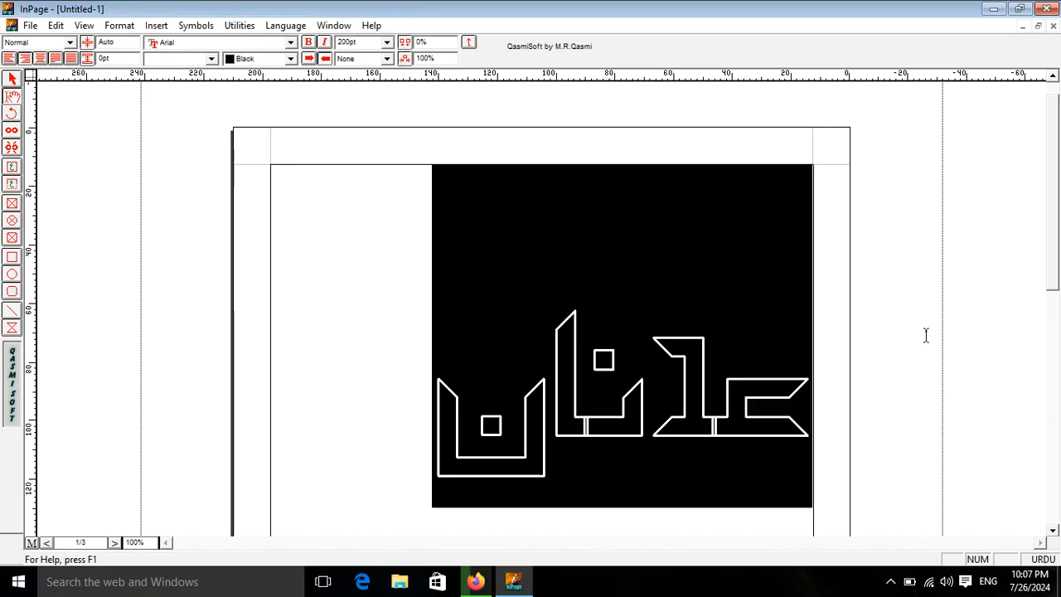
pyautogui.click(291, 58)
pyautogui.click(249, 79)
pyautogui.click(422, 520)
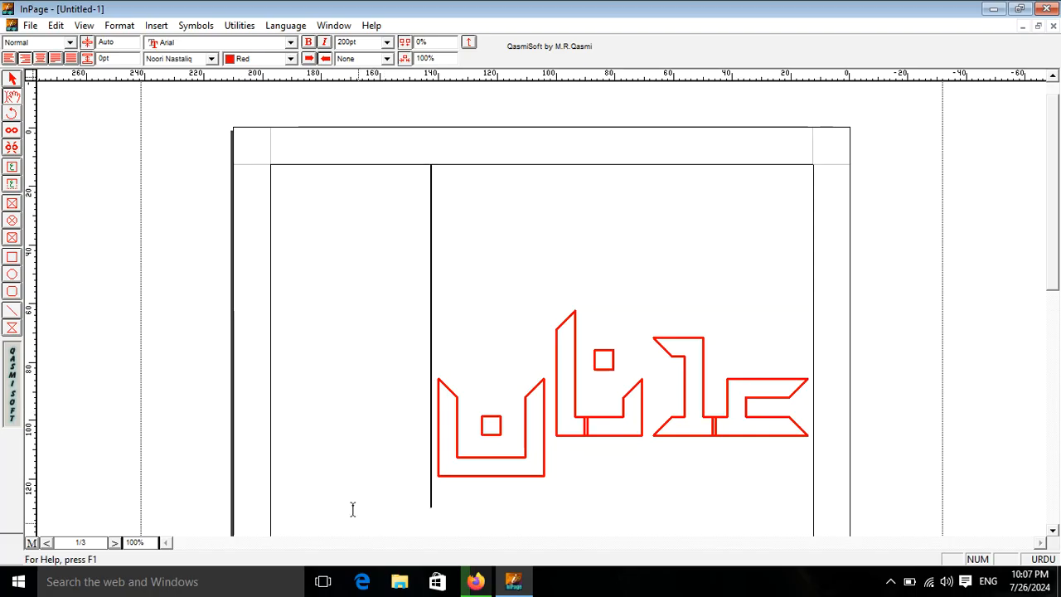
# - Turn off the outline effect for the whole red Urdu word in the character formatting
pyautogui.hotkey('ctrl', 'a')
pyautogui.click(118, 25)
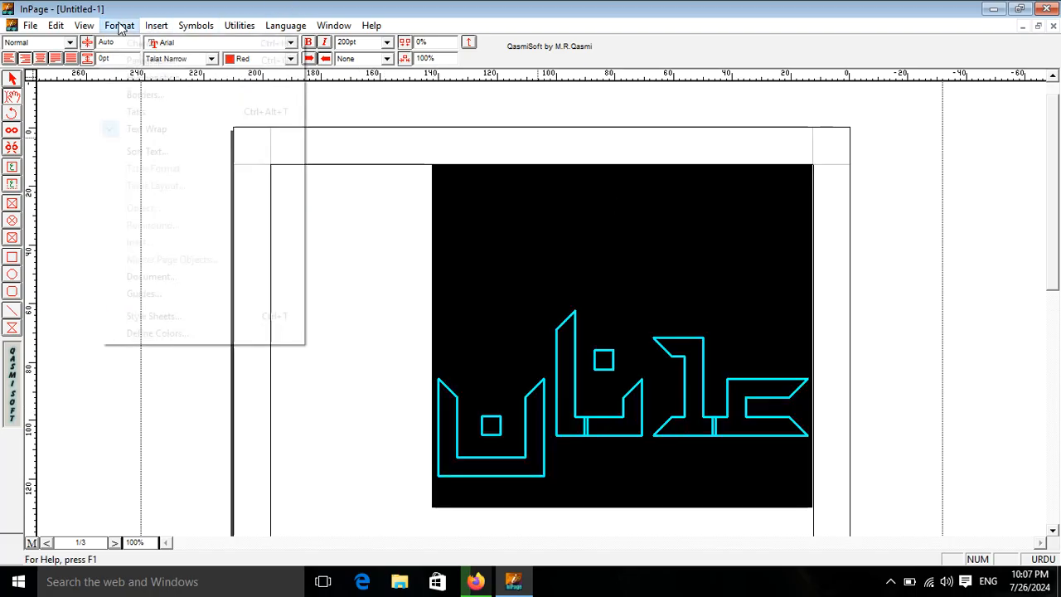
pyautogui.click(137, 41)
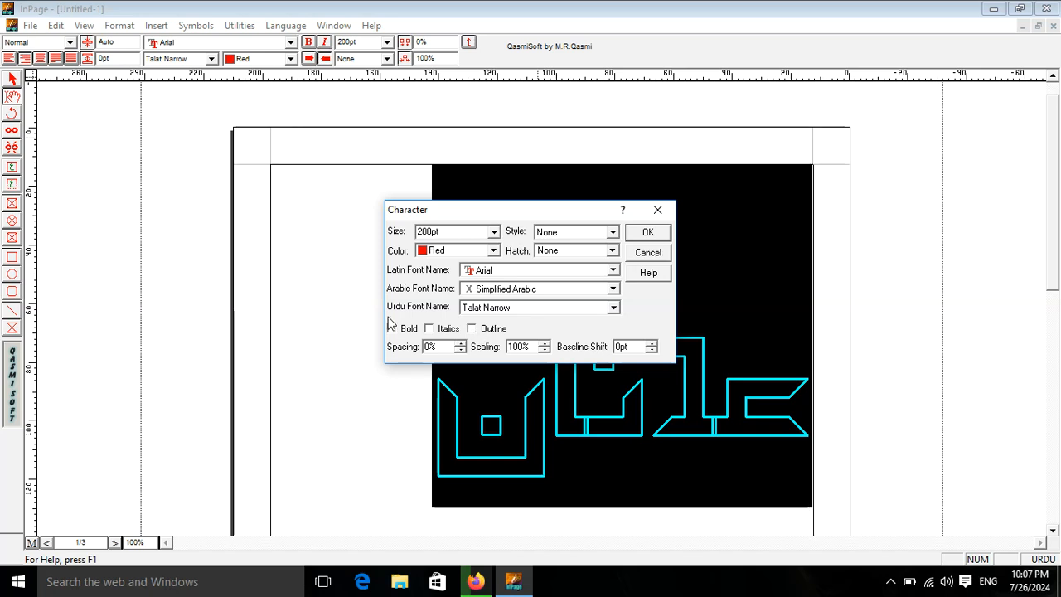
pyautogui.click(647, 231)
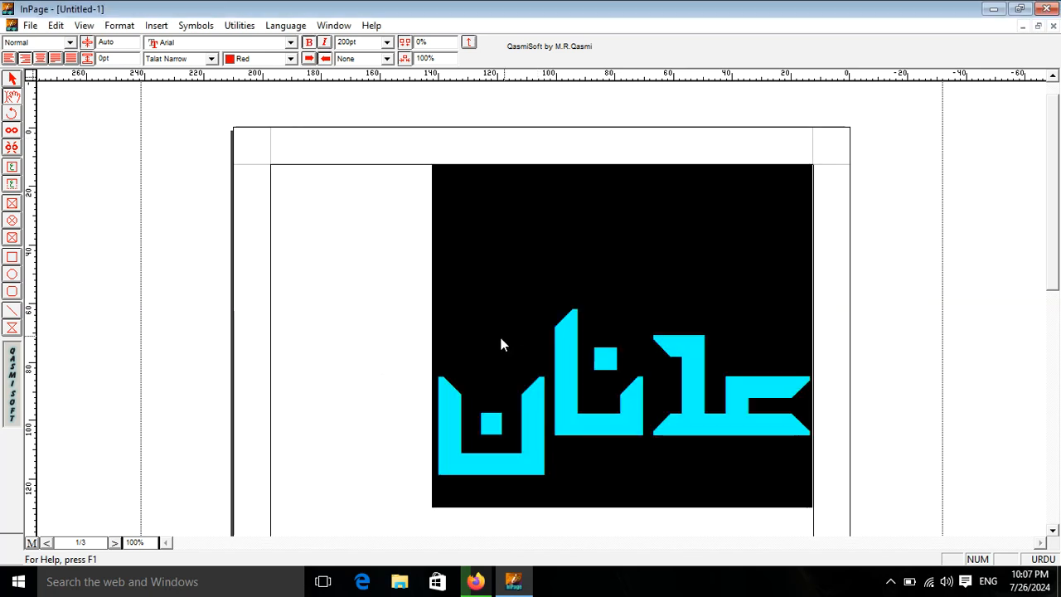
pyautogui.click(399, 370)
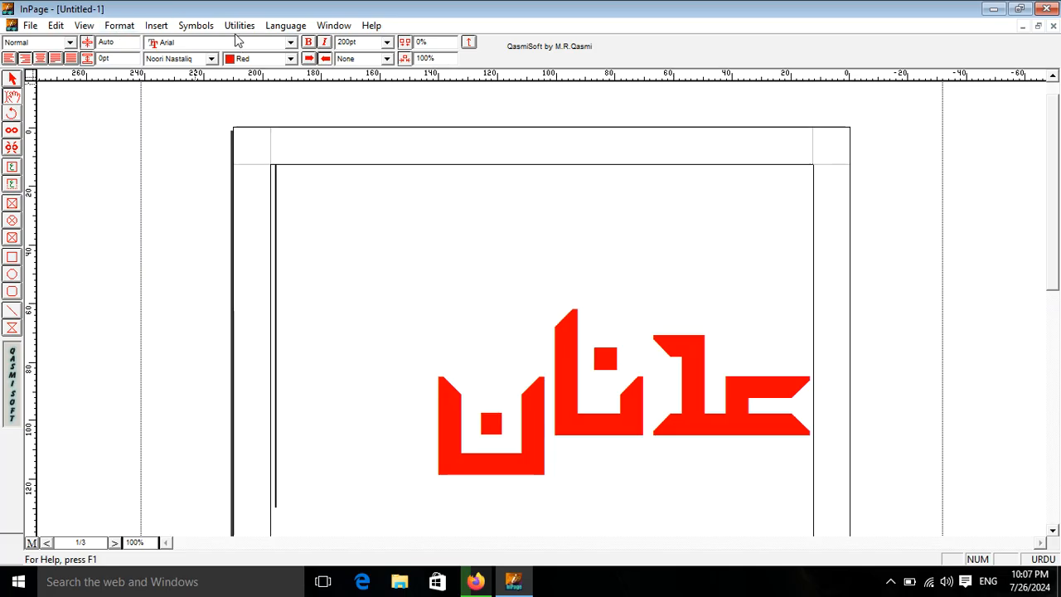
# - Delete the large red Urdu word from the page
pyautogui.click(196, 26)
pyautogui.click(329, 235)
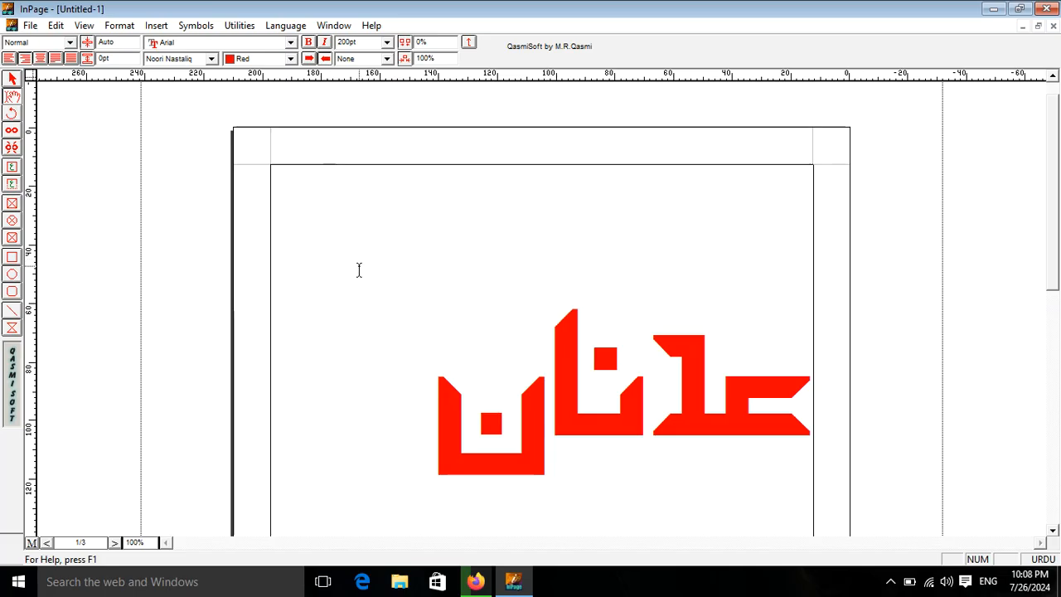
pyautogui.moveTo(434, 401); pyautogui.dragTo(907, 386)
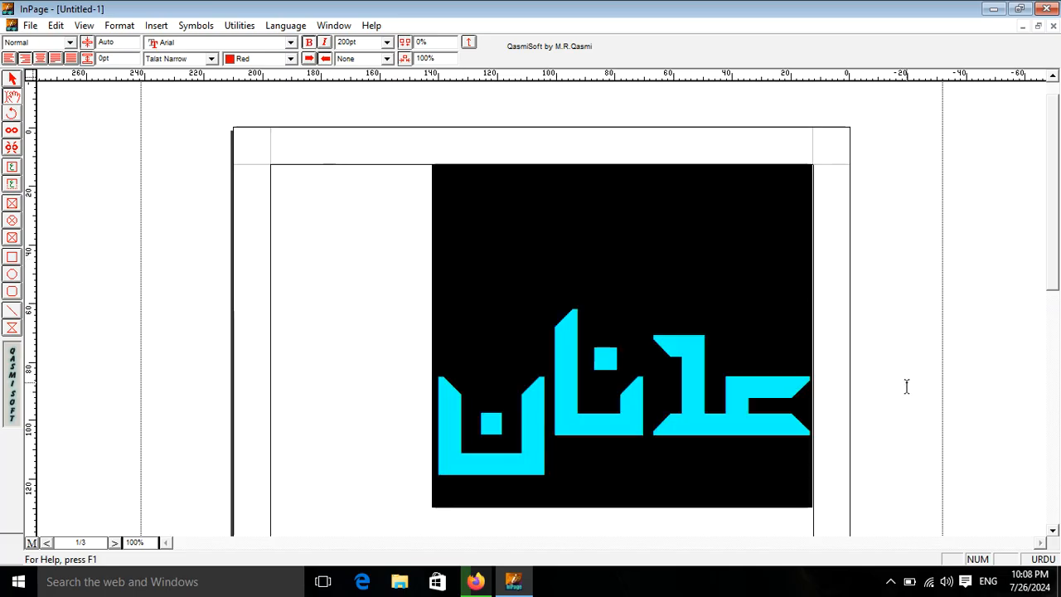
pyautogui.press('Delete')
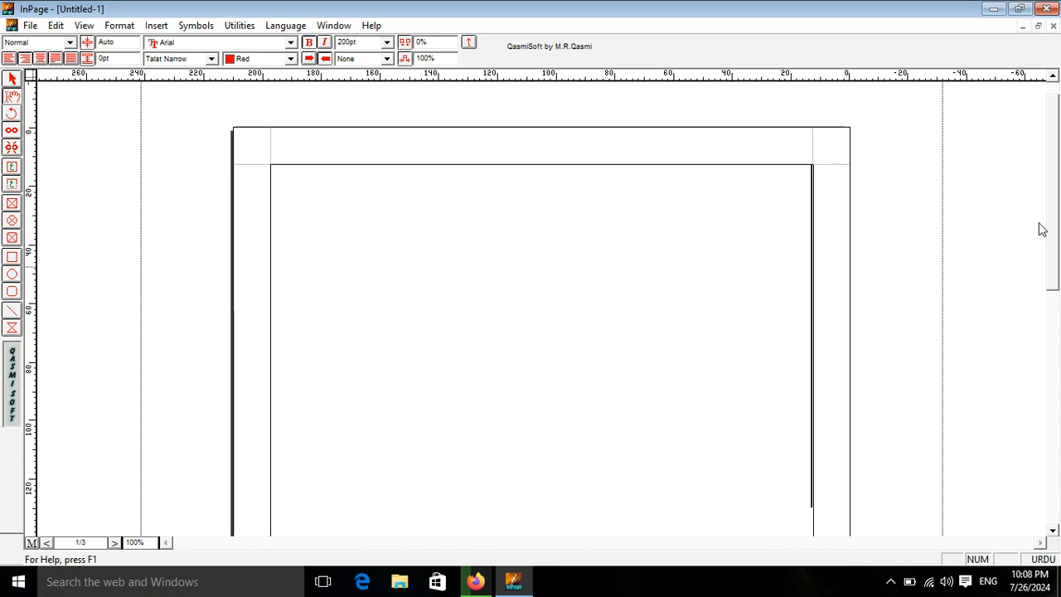
# - Browse the list of available Urdu fonts to examine the Nastaliq, Aasaar and Akram families
pyautogui.moveTo(1053, 172); pyautogui.dragTo(1053, 161)
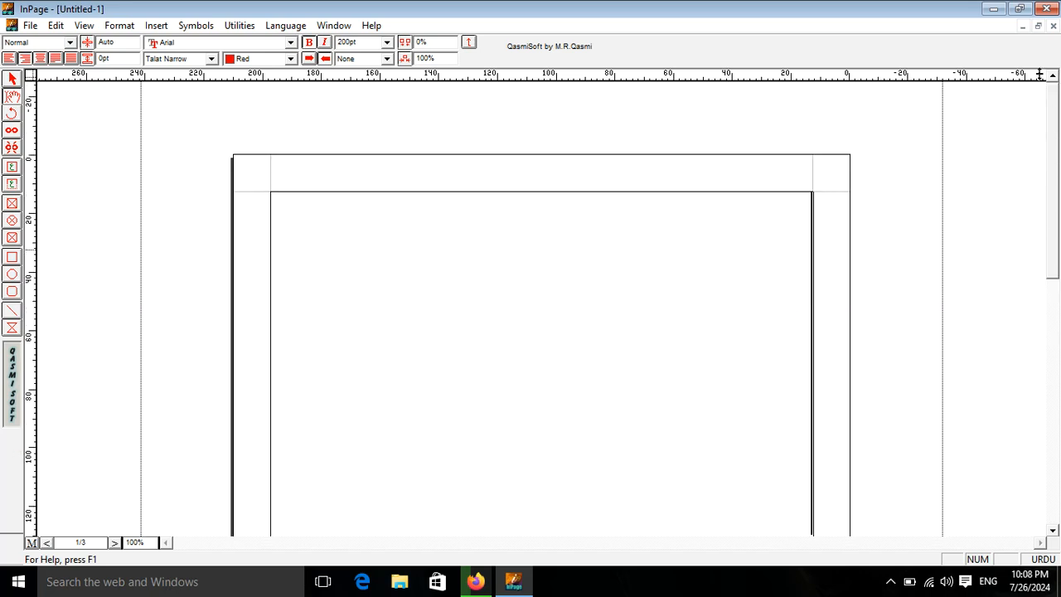
pyautogui.click(574, 350)
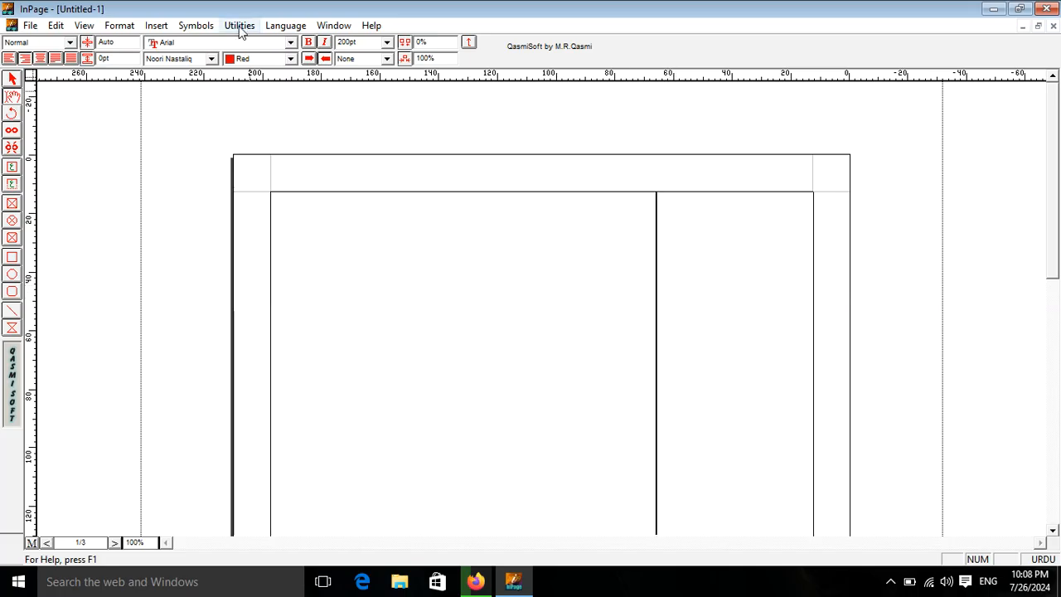
pyautogui.click(212, 59)
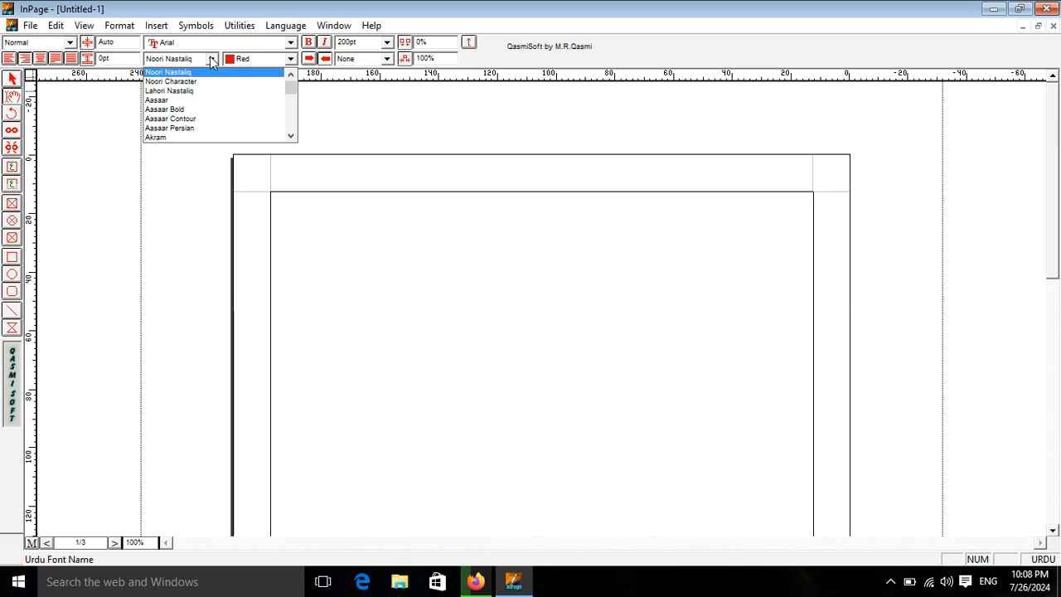
pyautogui.moveTo(291, 91)
pyautogui.mouseDown()
pyautogui.moveTo(292, 129)
pyautogui.moveTo(290, 94)
pyautogui.mouseUp()
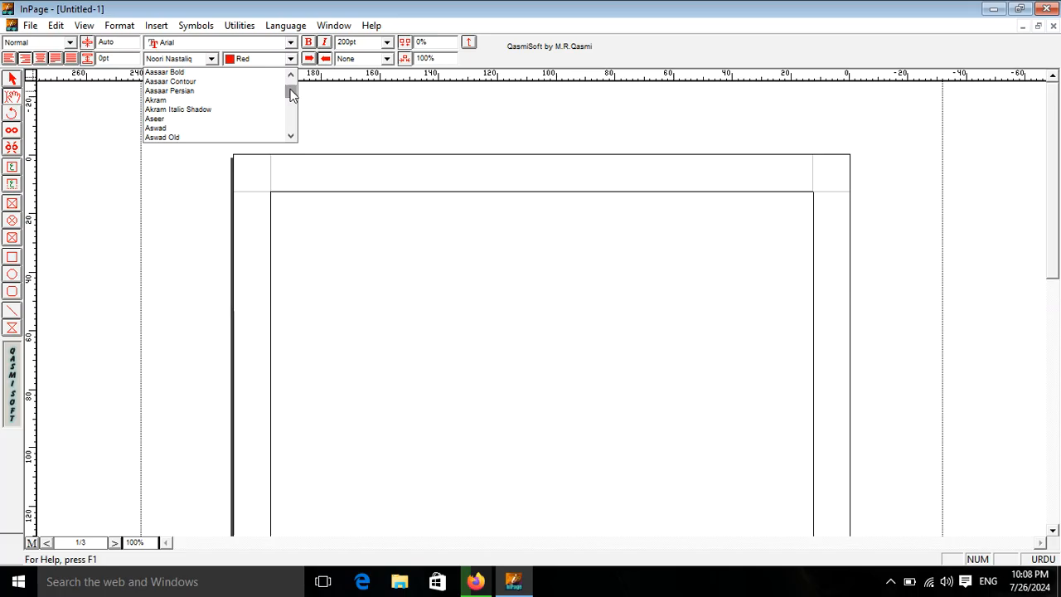
pyautogui.moveTo(291, 94); pyautogui.dragTo(290, 93)
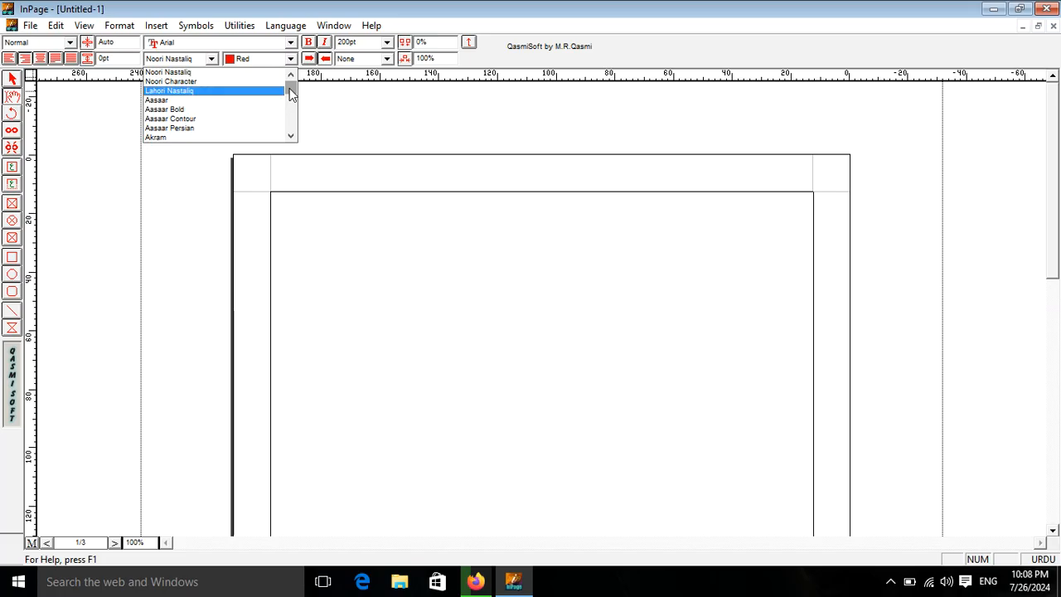
pyautogui.moveTo(290, 87)
pyautogui.mouseDown()
pyautogui.moveTo(291, 135)
pyautogui.moveTo(290, 86)
pyautogui.mouseUp()
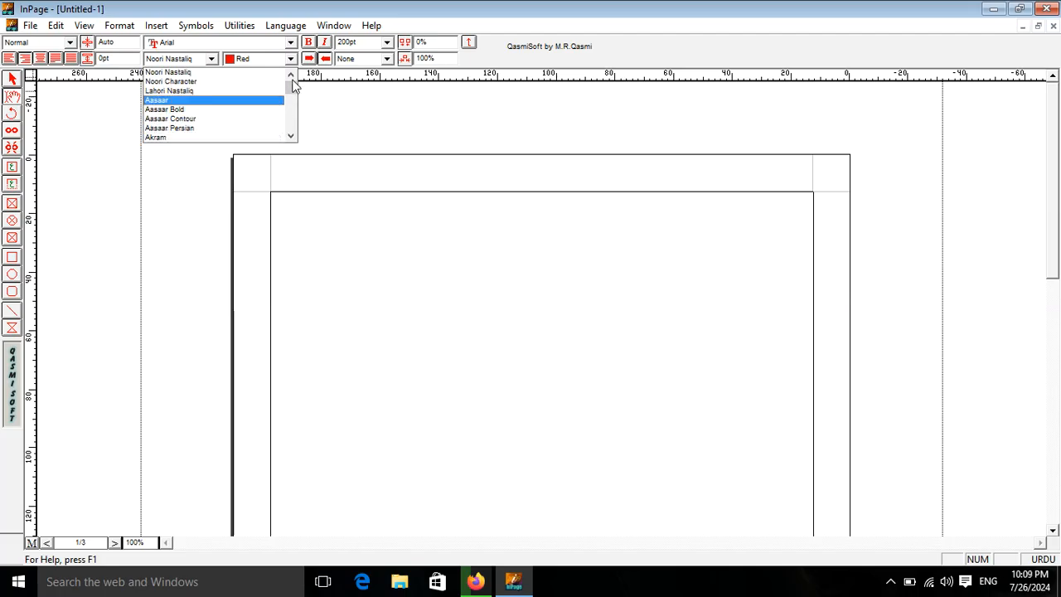
pyautogui.moveTo(291, 88)
pyautogui.mouseDown()
pyautogui.moveTo(290, 125)
pyautogui.moveTo(289, 81)
pyautogui.mouseUp()
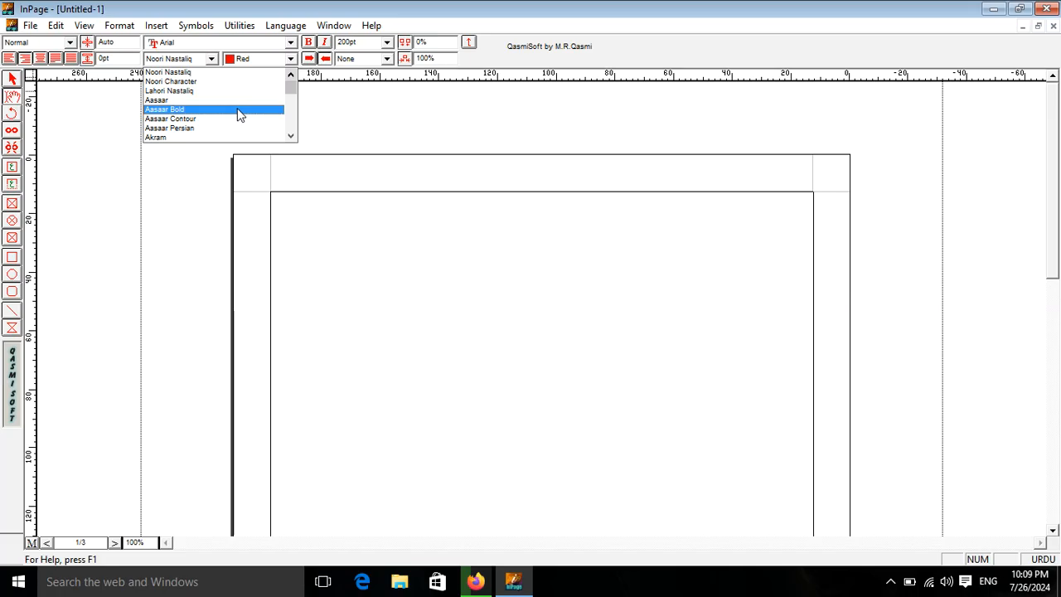
pyautogui.scroll(-5, 265, 110)
pyautogui.moveTo(291, 105); pyautogui.dragTo(299, 61)
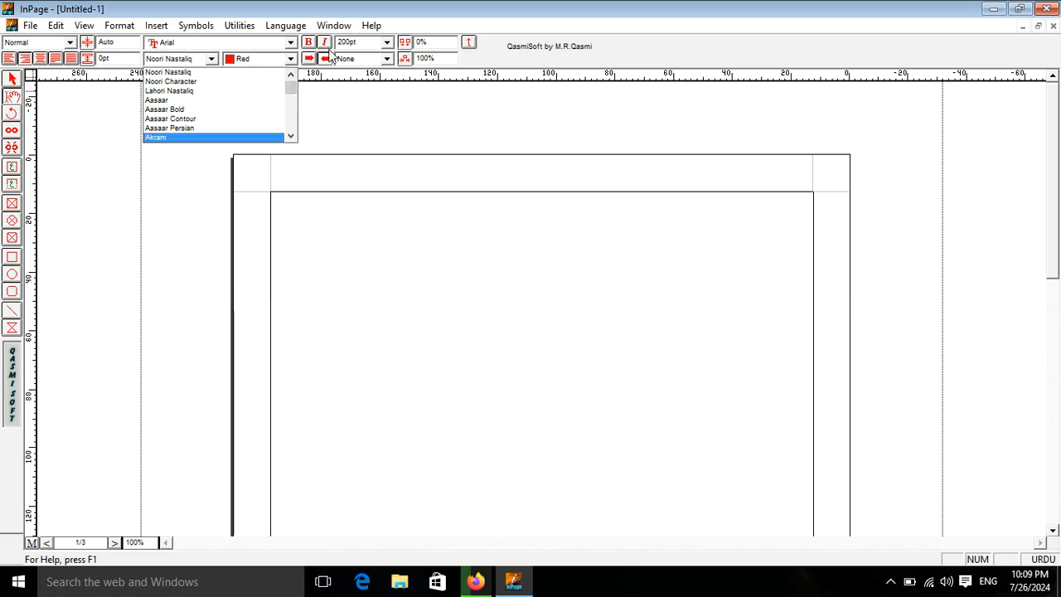
pyautogui.moveTo(296, 85)
pyautogui.mouseDown()
pyautogui.moveTo(296, 138)
pyautogui.moveTo(300, 71)
pyautogui.mouseUp()
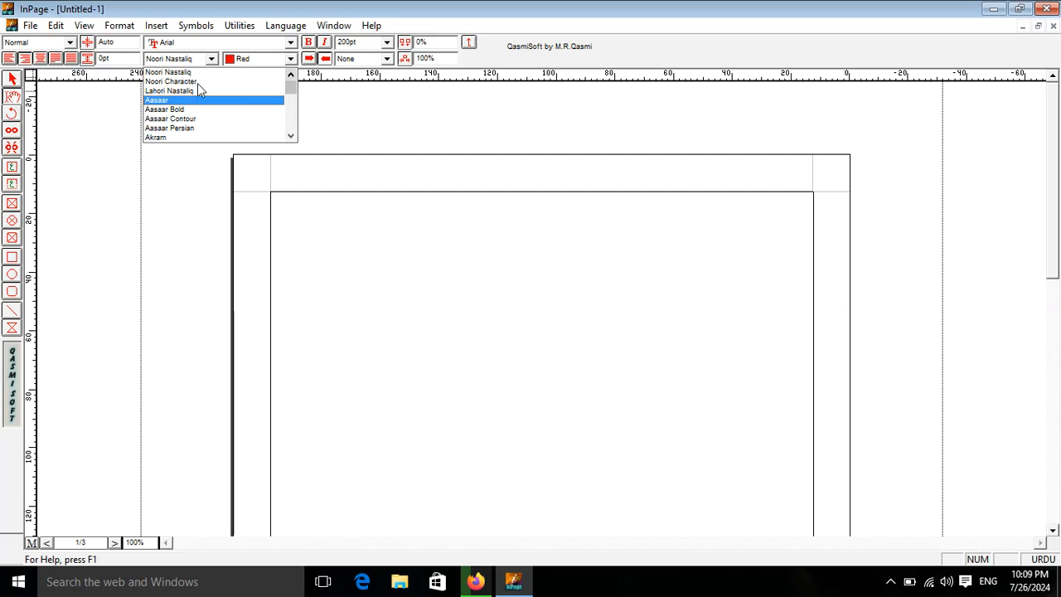
pyautogui.click(993, 582)
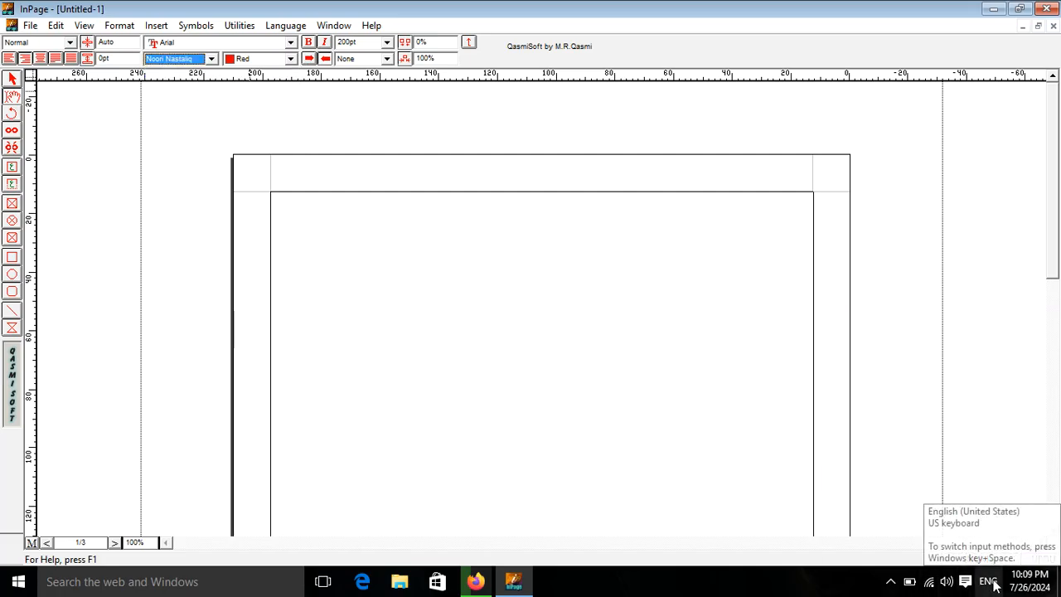
pyautogui.click(458, 261)
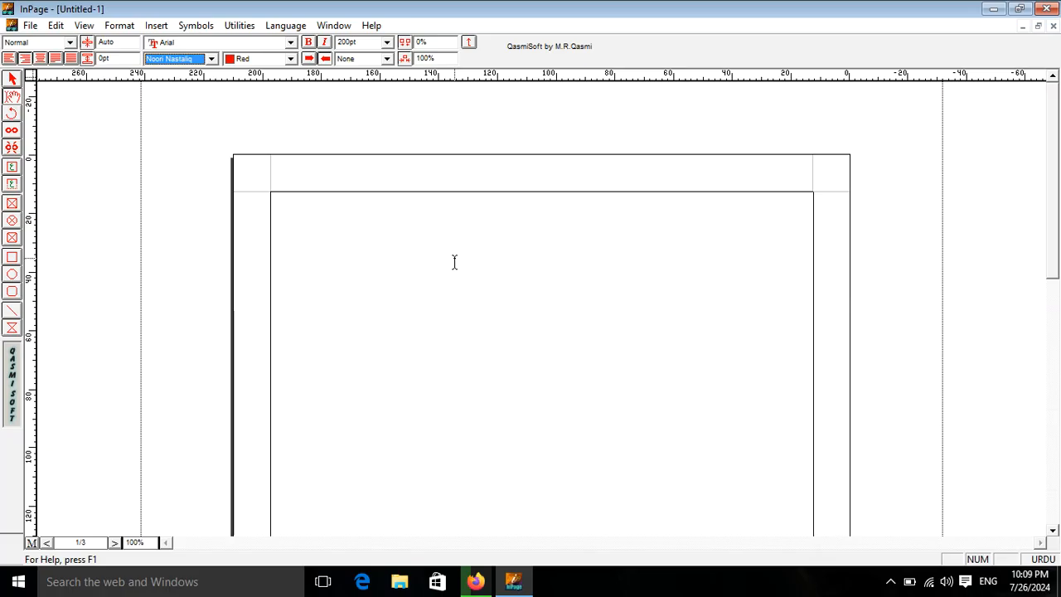
# - Set the Urdu font to Noori Character
pyautogui.click(212, 60)
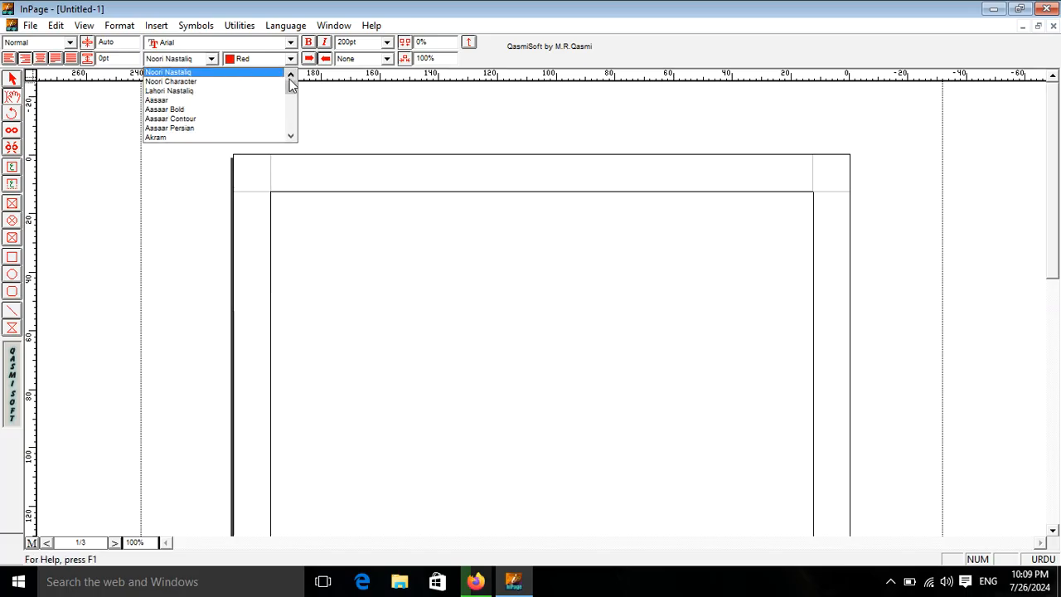
pyautogui.moveTo(290, 91)
pyautogui.mouseDown()
pyautogui.moveTo(299, 147)
pyautogui.moveTo(291, 83)
pyautogui.mouseUp()
pyautogui.click(199, 83)
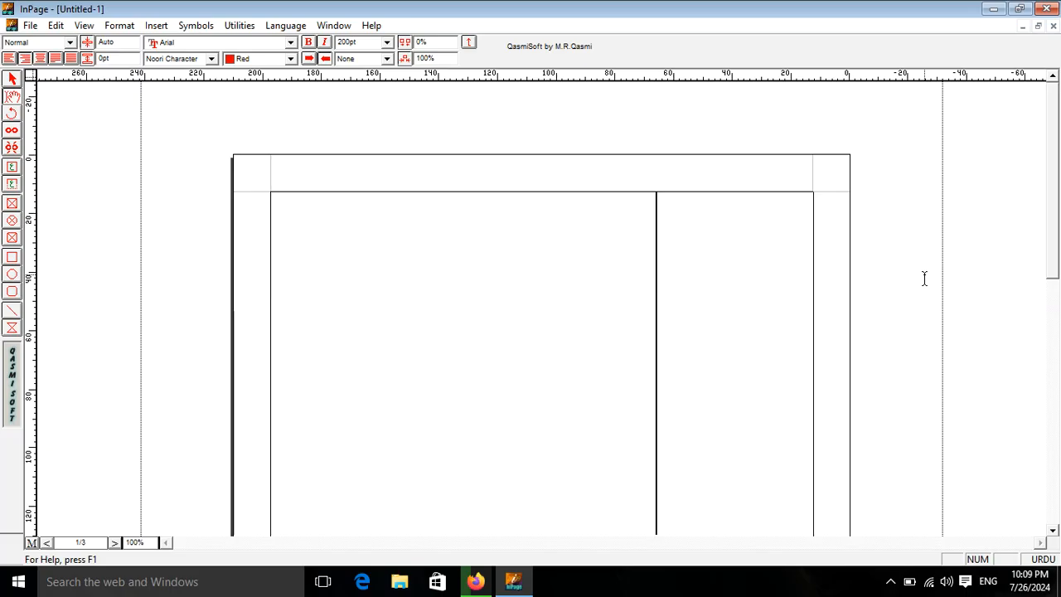
# - Close the program, discarding the untitled document without saving it
pyautogui.moveTo(682, 291); pyautogui.dragTo(813, 314)
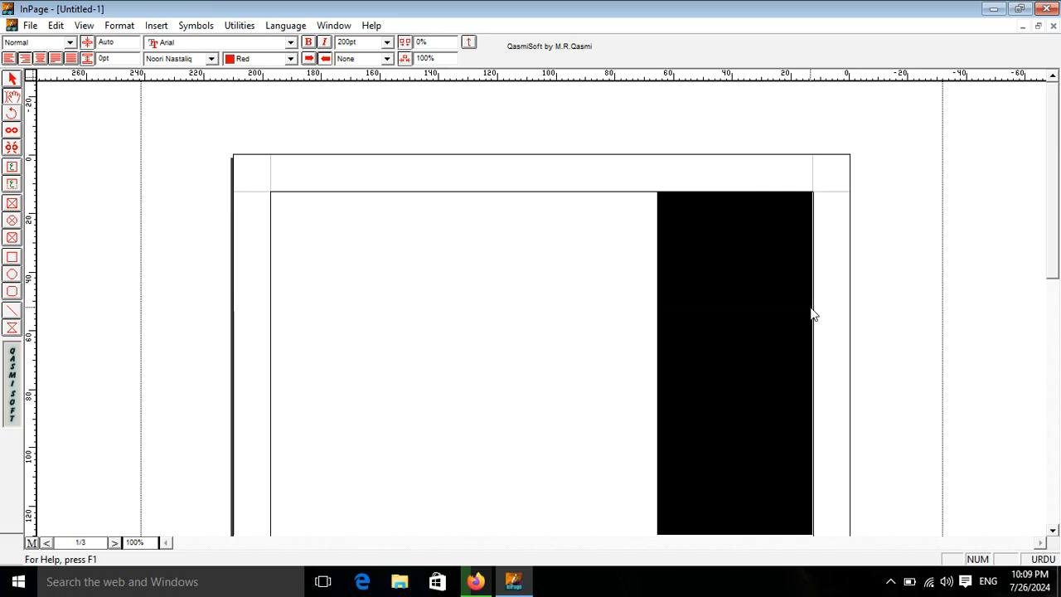
pyautogui.click(1047, 8)
pyautogui.click(548, 328)
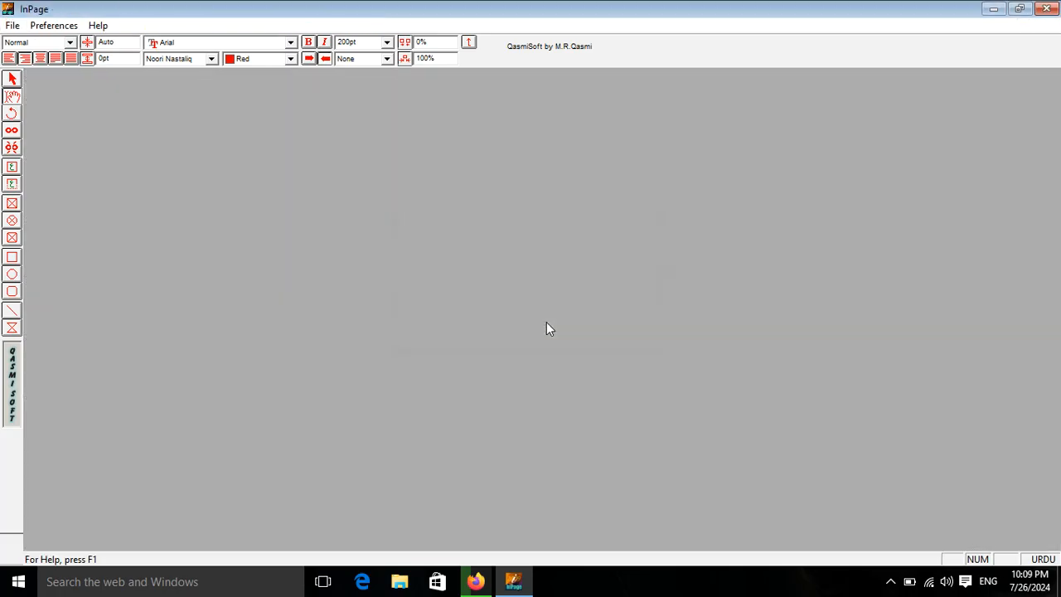